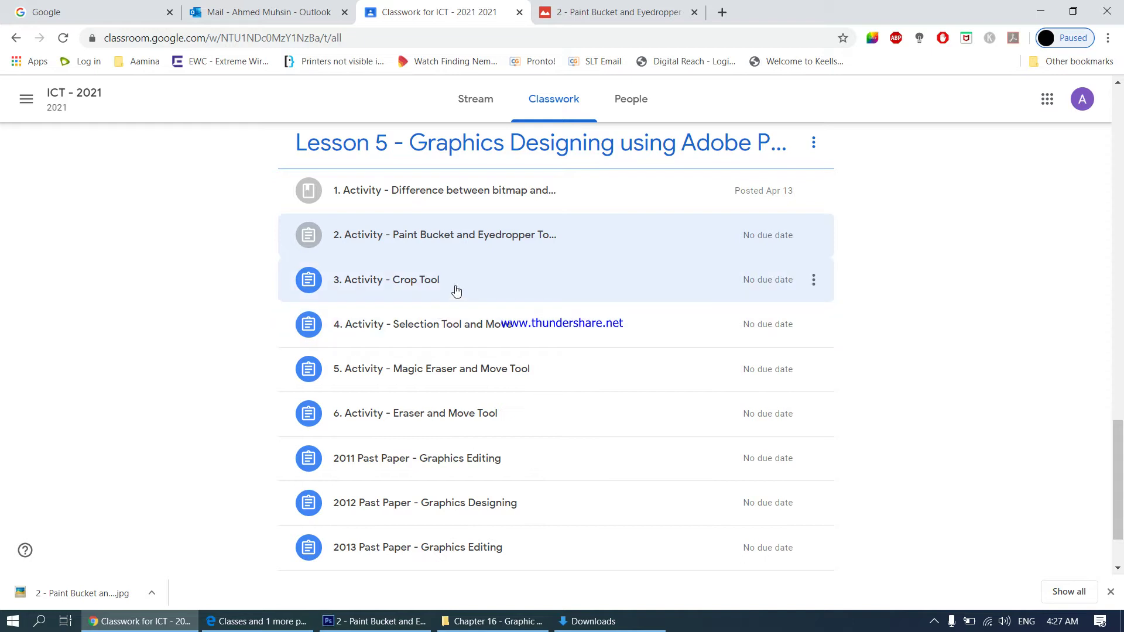
# Download the 3 - Crop Tool.jpg image attached to the "3. Activity - Crop Tool" assignment
pyautogui.click(396, 287)
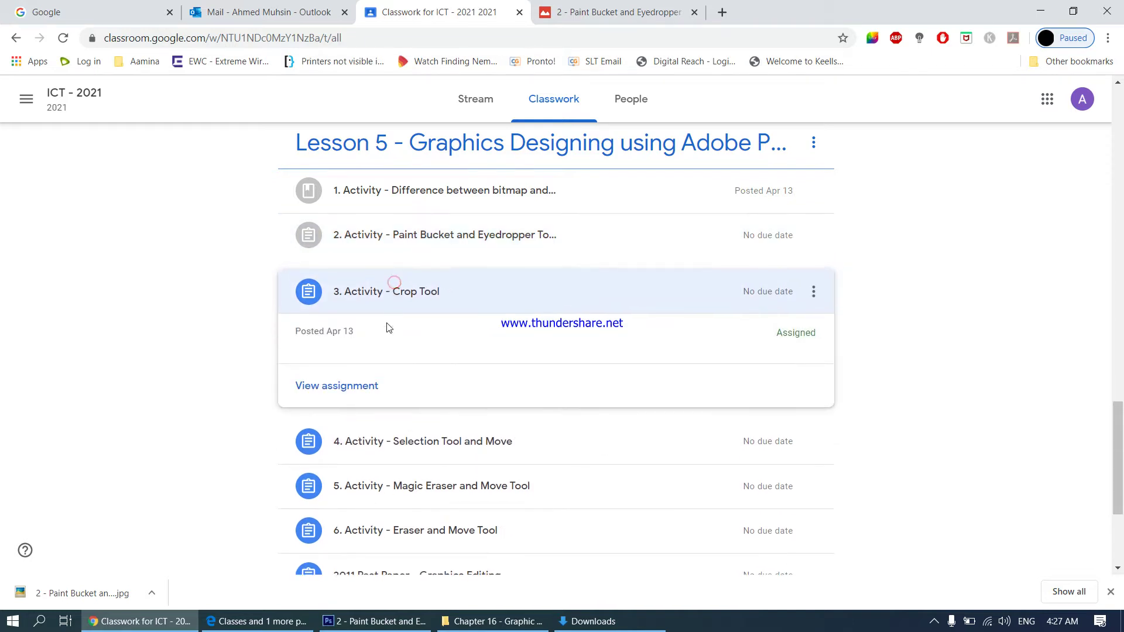
pyautogui.click(360, 396)
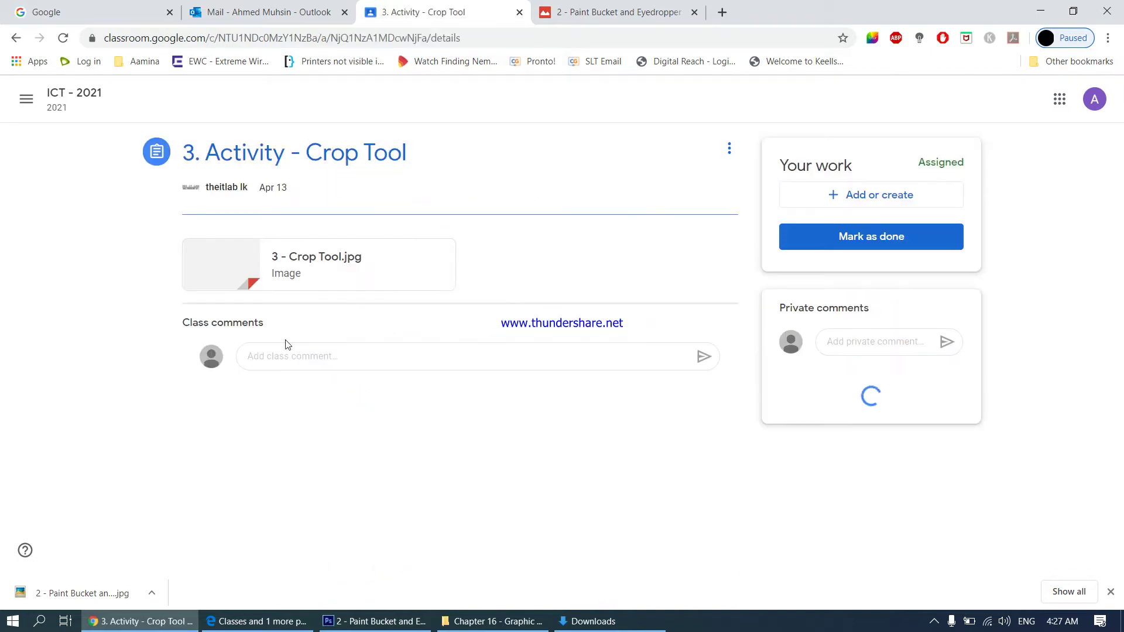
pyautogui.click(222, 279)
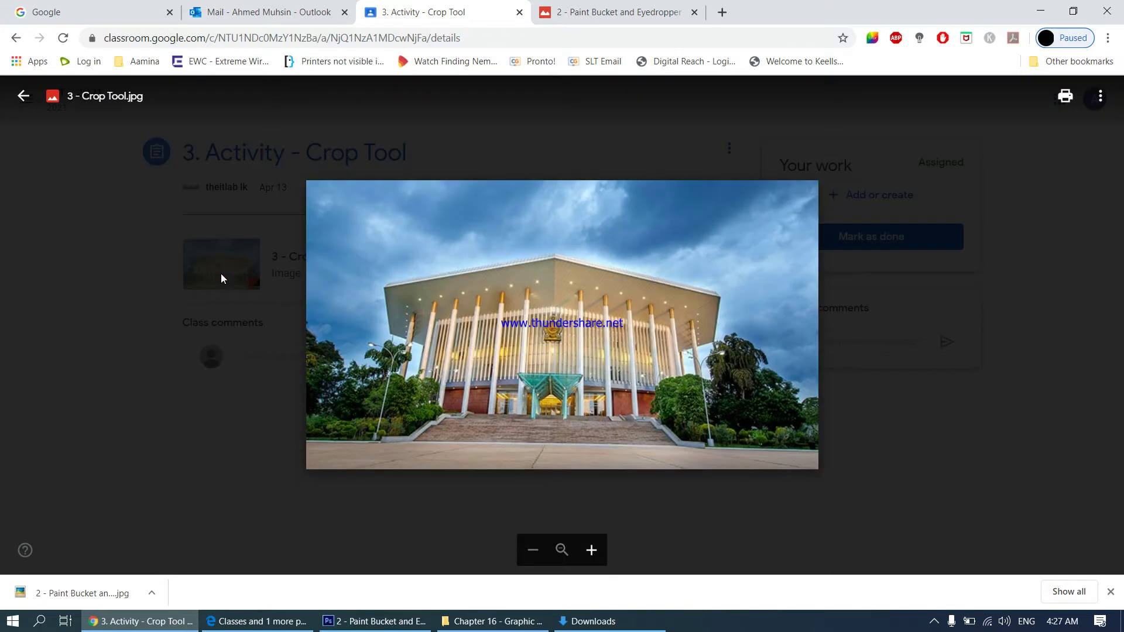
pyautogui.click(1100, 96)
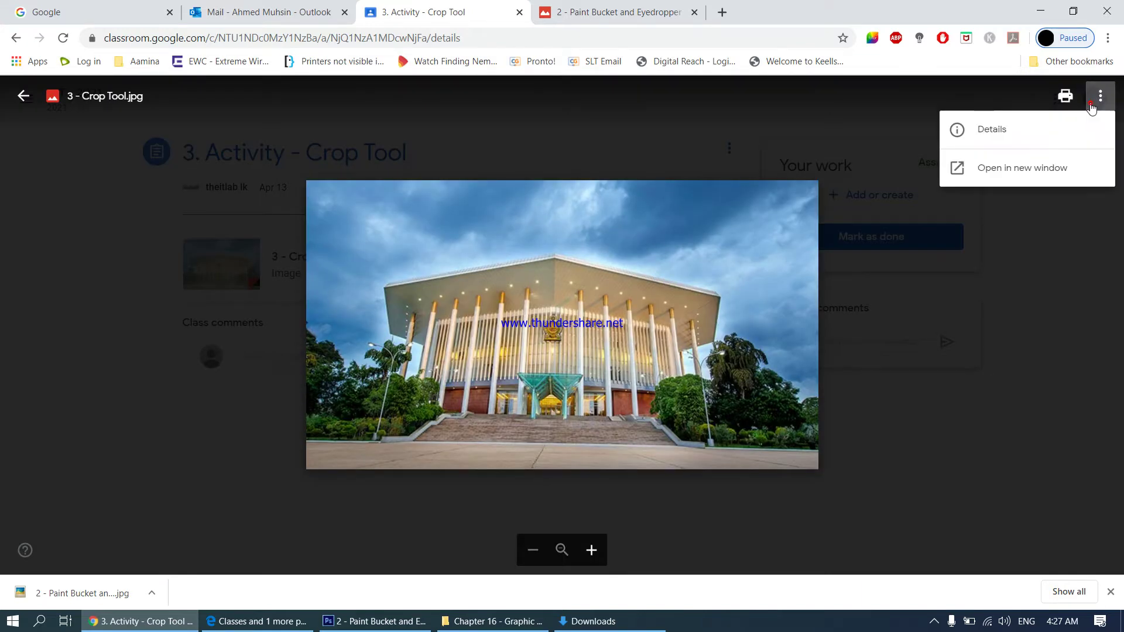
pyautogui.click(983, 169)
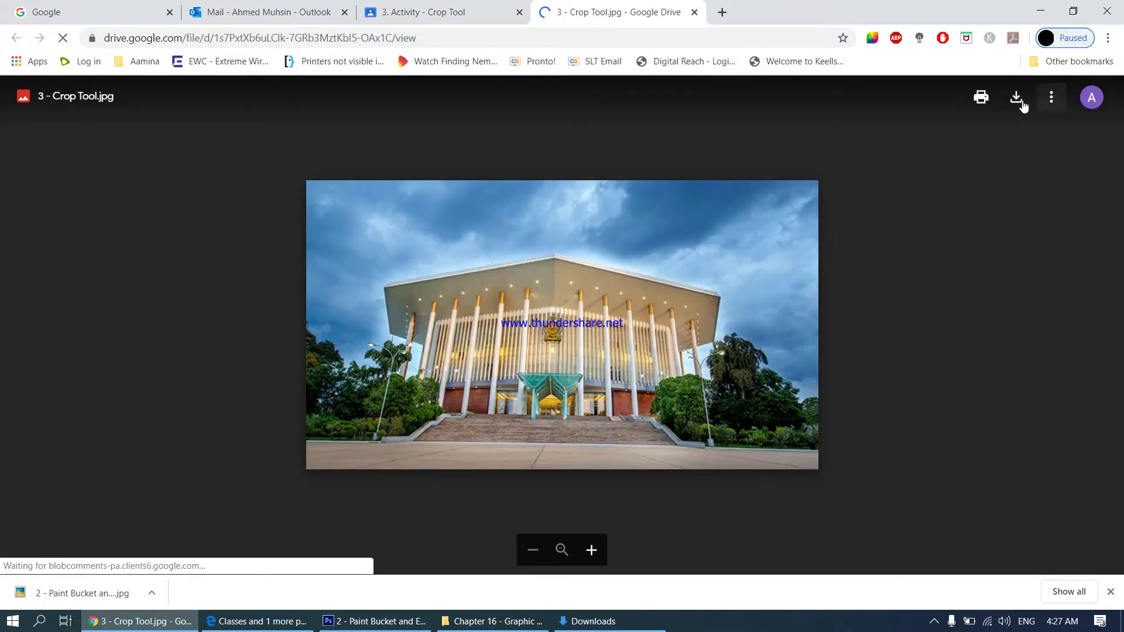
pyautogui.click(1016, 98)
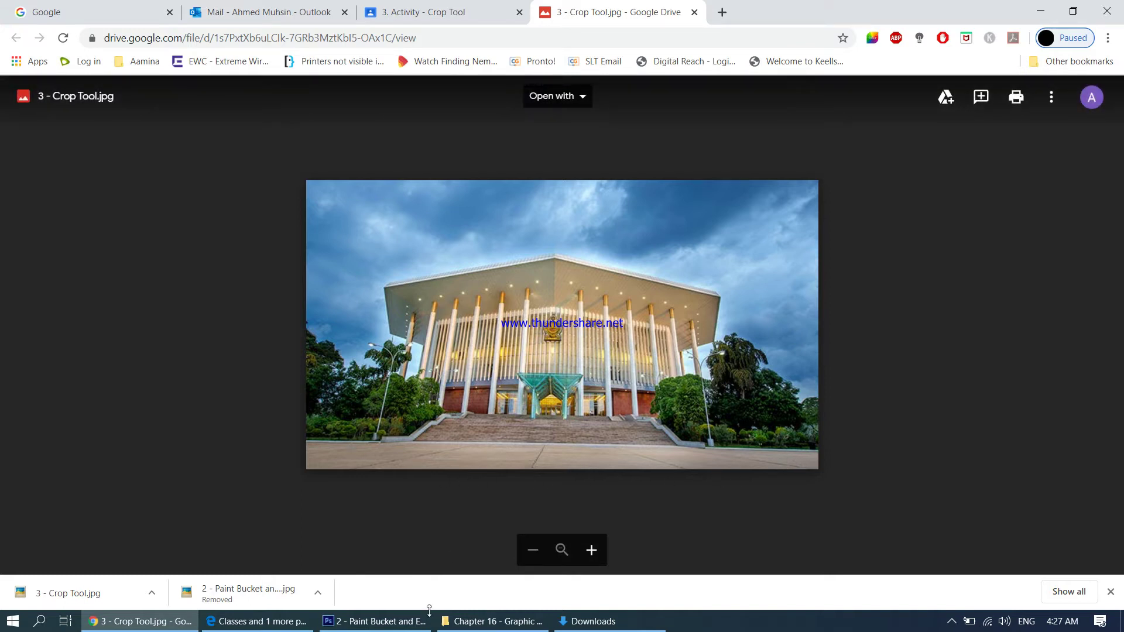
pyautogui.click(593, 621)
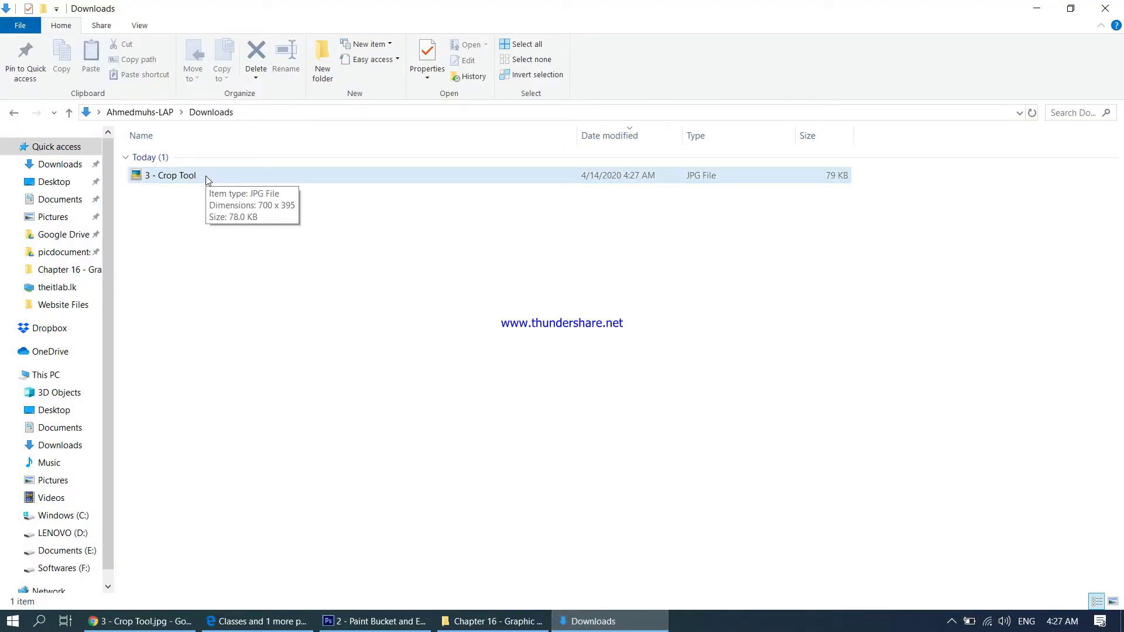
pyautogui.rightClick(206, 180)
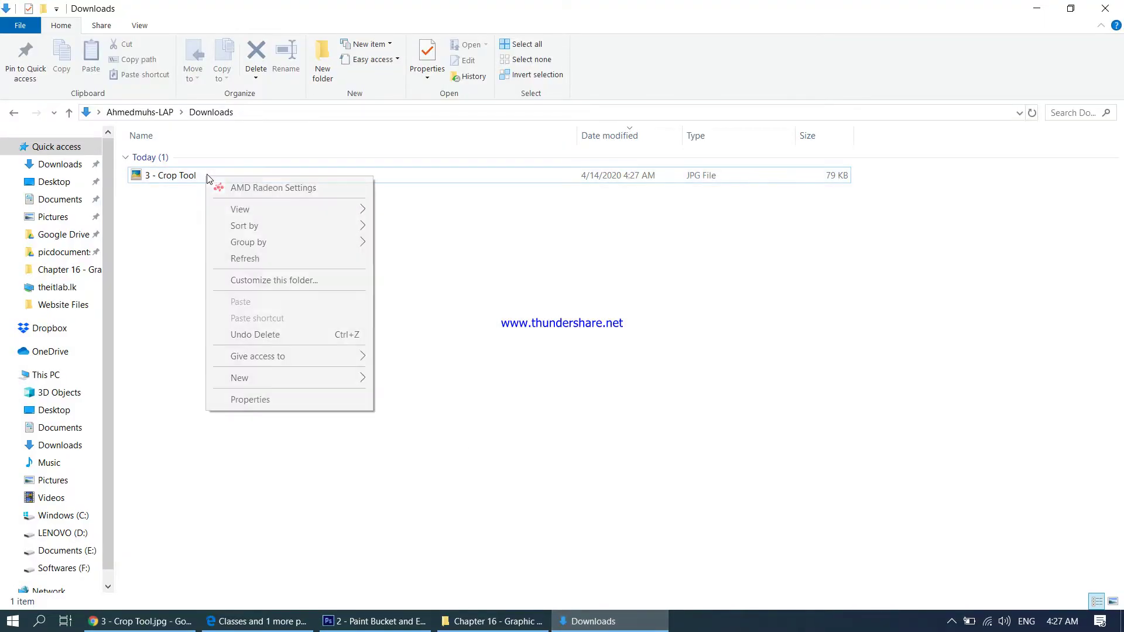
pyautogui.click(150, 204)
pyautogui.rightClick(155, 175)
pyautogui.moveTo(193, 364)
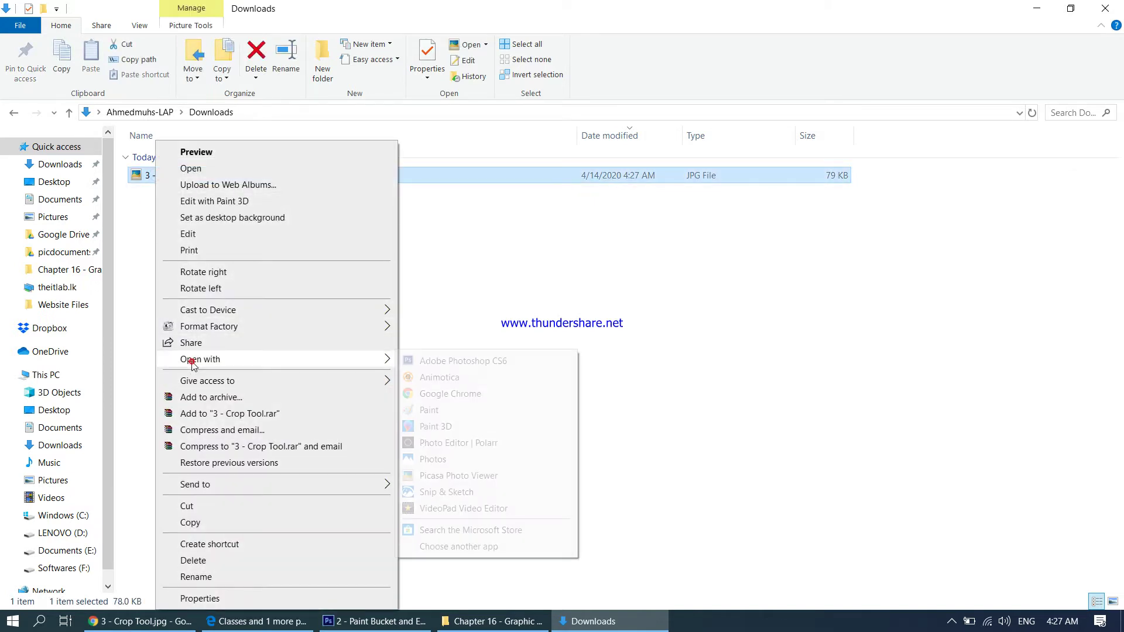
pyautogui.click(455, 414)
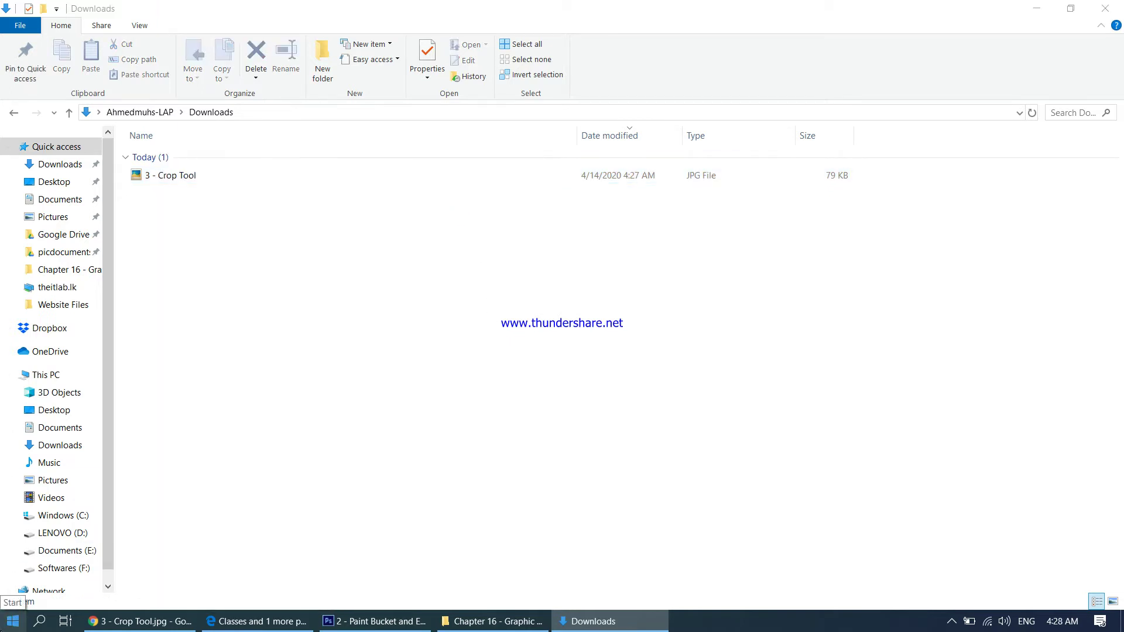
# Launch Paint and open the 3 - Crop Tool picture from the Downloads folder
pyautogui.click(12, 627)
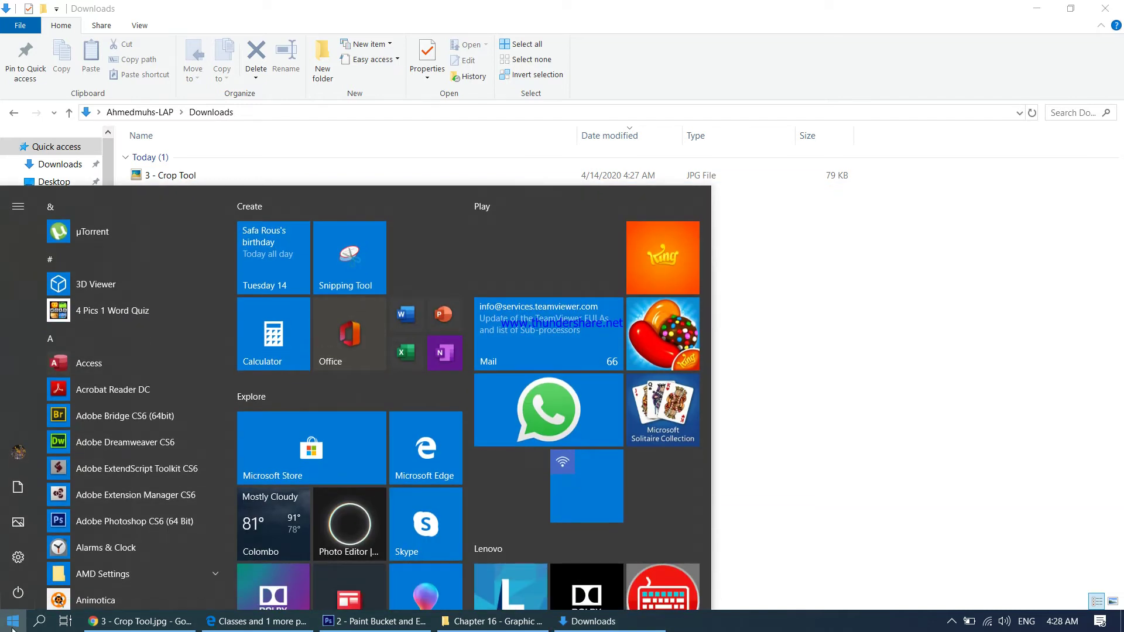
pyautogui.write('paint')
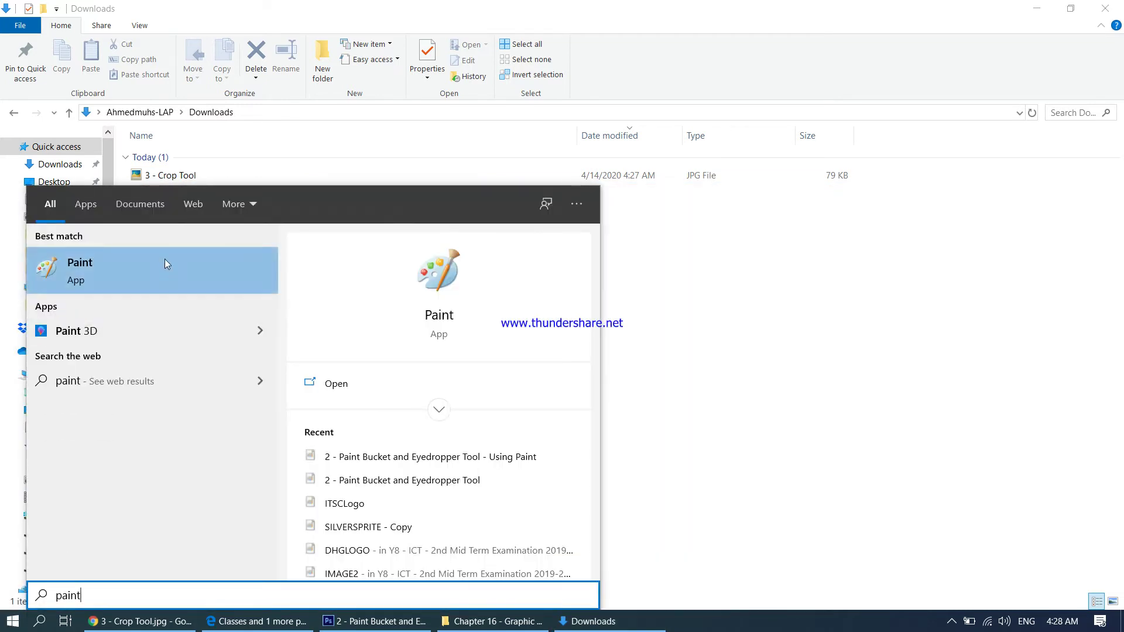
pyautogui.click(165, 264)
pyautogui.click(8, 26)
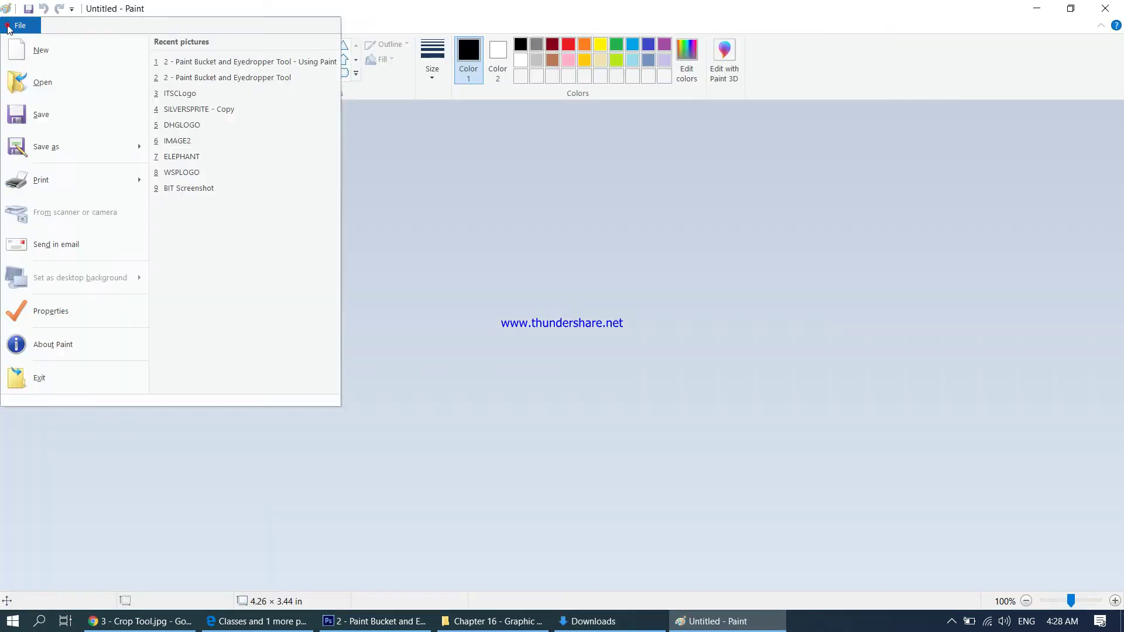
pyautogui.click(34, 88)
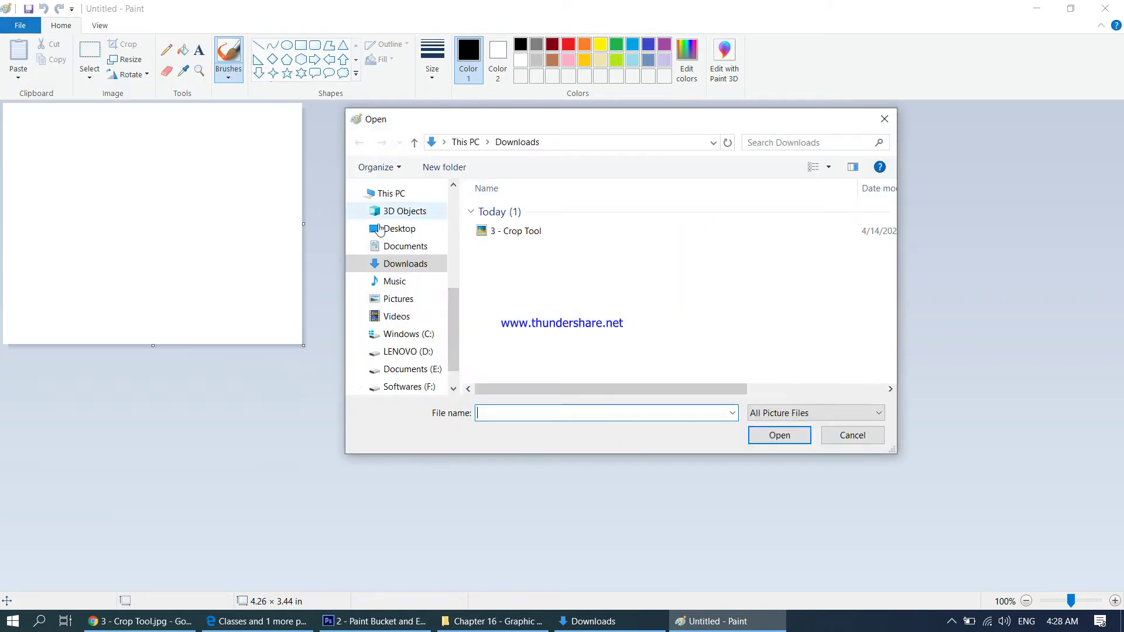
pyautogui.click(498, 232)
pyautogui.click(790, 436)
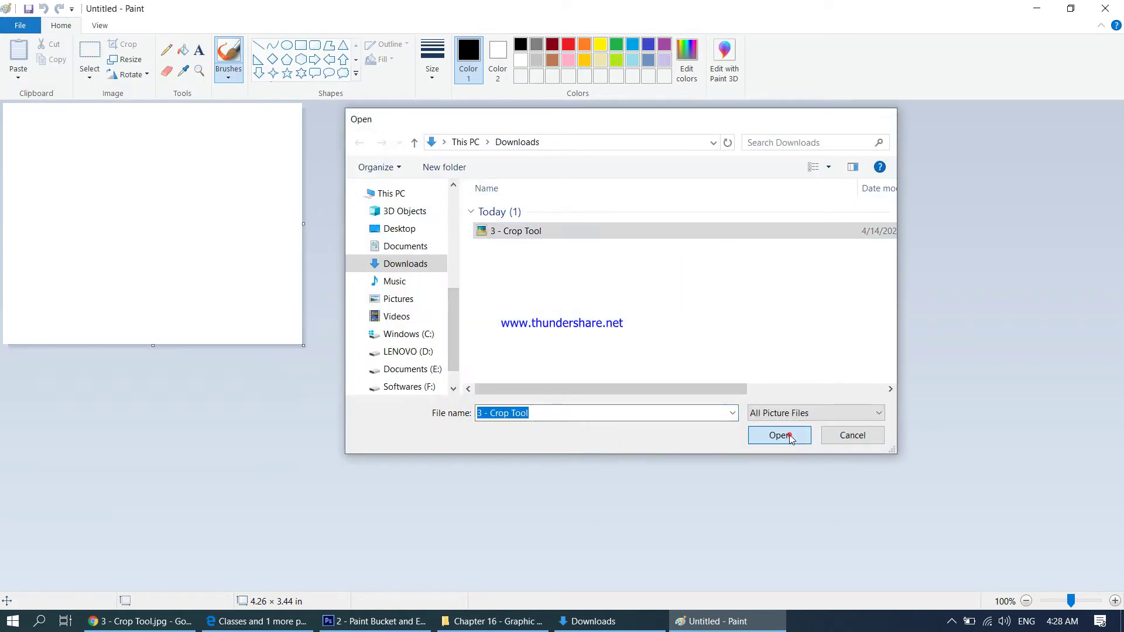
# Enlarge the picture to 200% and activate the Select tool with the Rectangular selection shape
pyautogui.click(1116, 601)
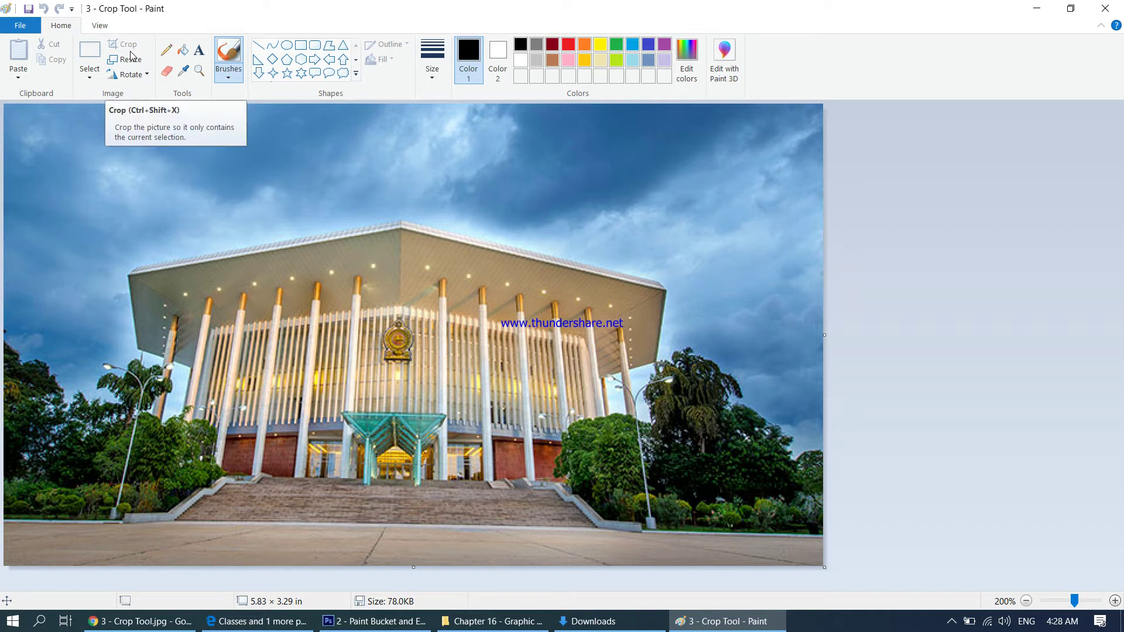
pyautogui.click(89, 53)
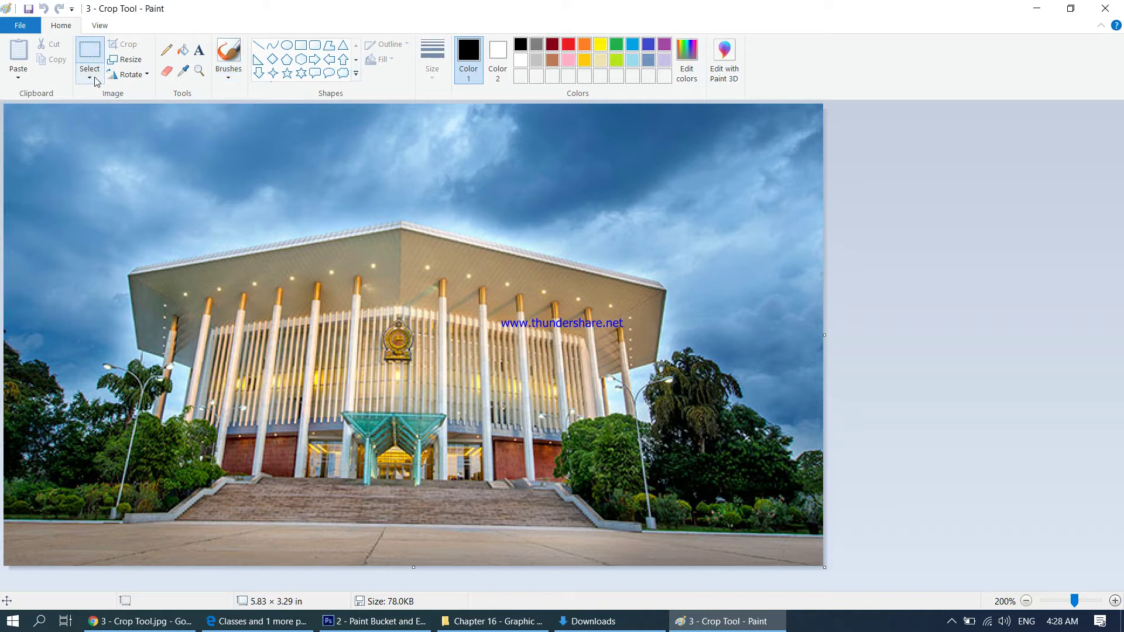
pyautogui.click(90, 77)
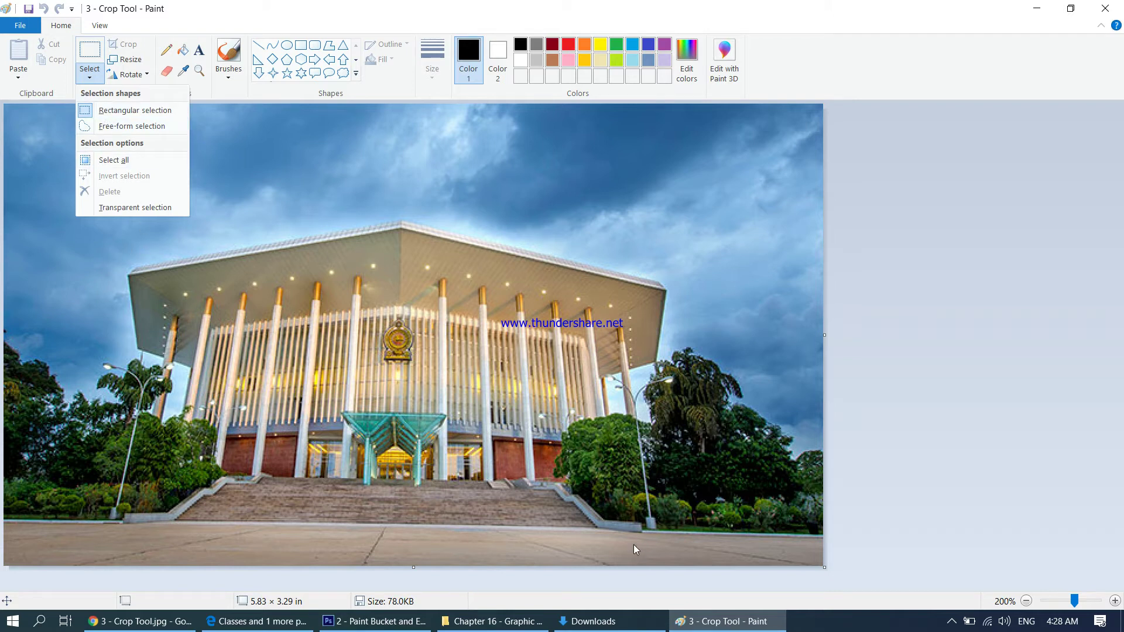
pyautogui.click(123, 111)
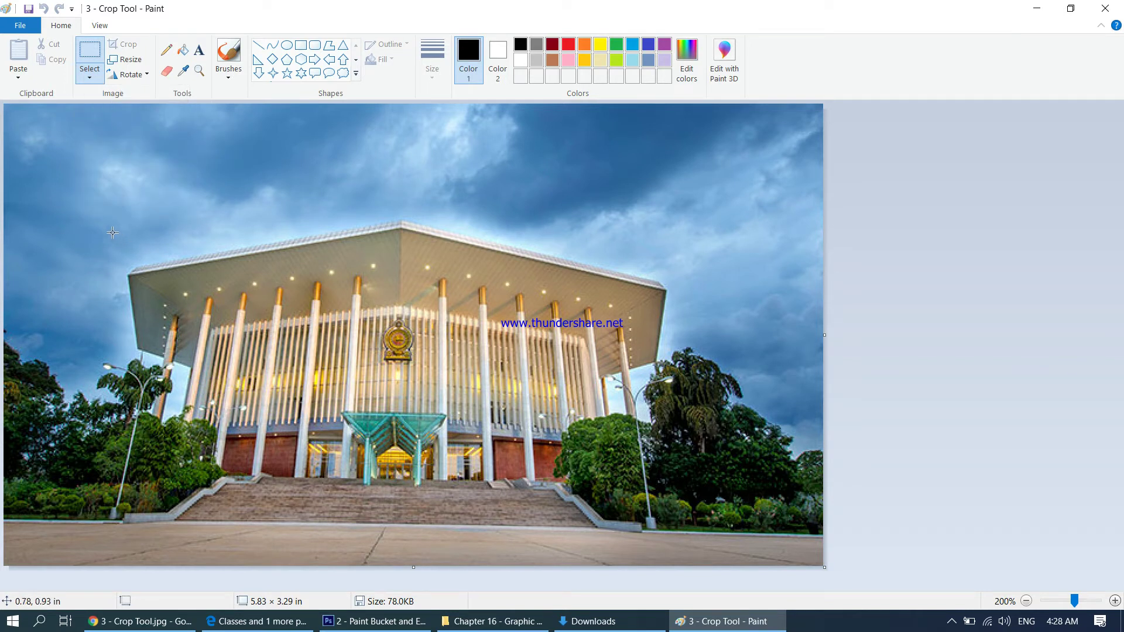
pyautogui.moveTo(113, 233); pyautogui.dragTo(502, 402)
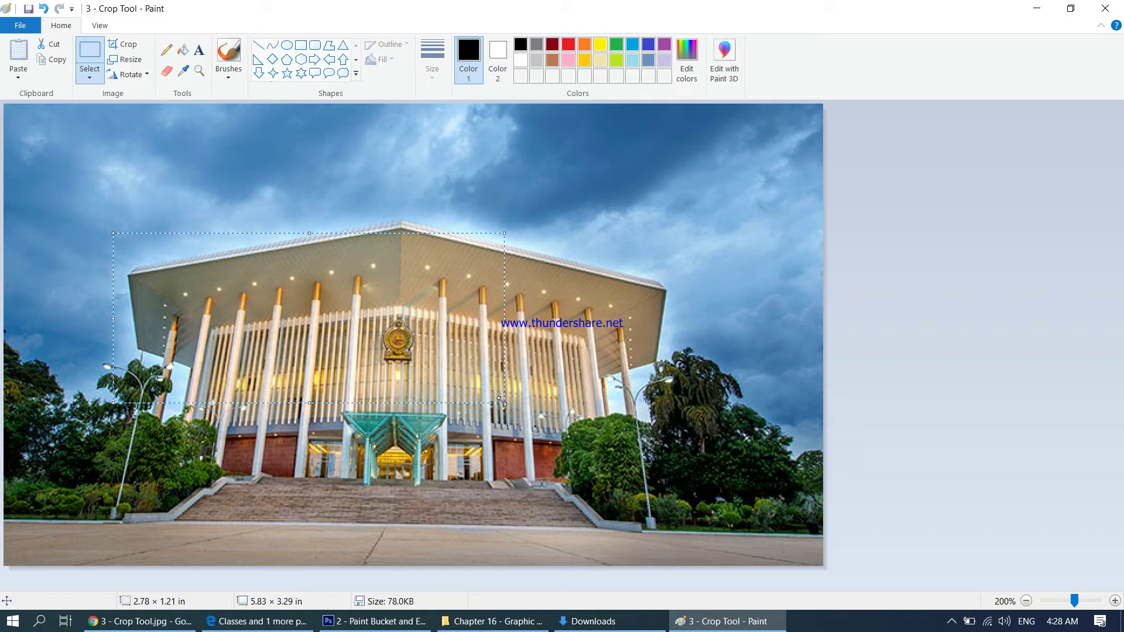
pyautogui.click(502, 404)
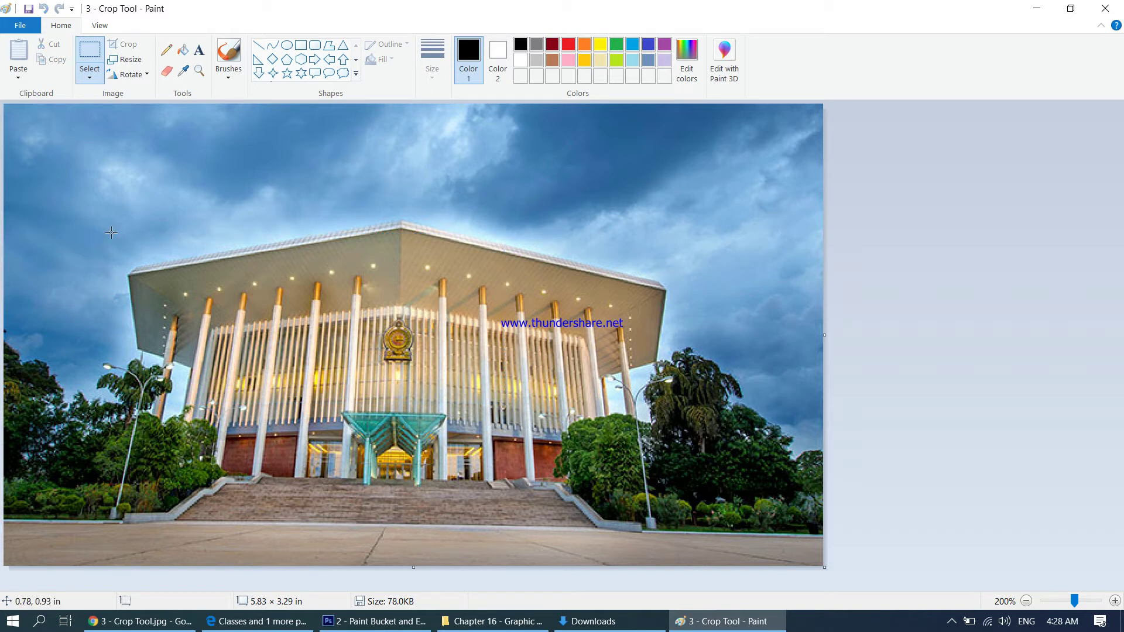
pyautogui.moveTo(112, 233); pyautogui.dragTo(593, 322)
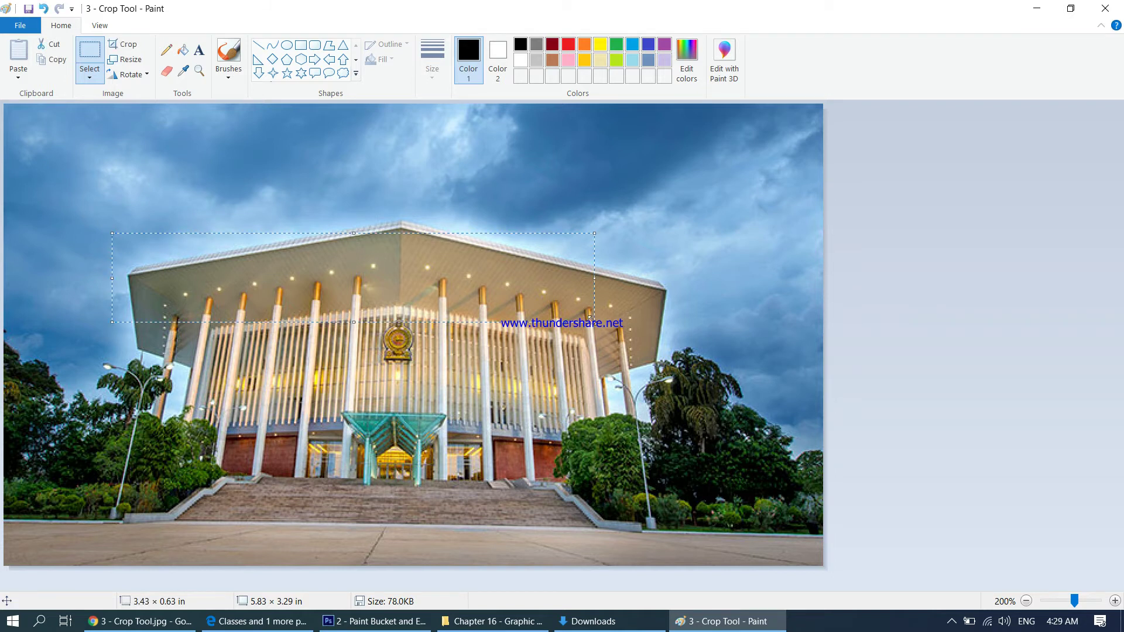
pyautogui.click(590, 319)
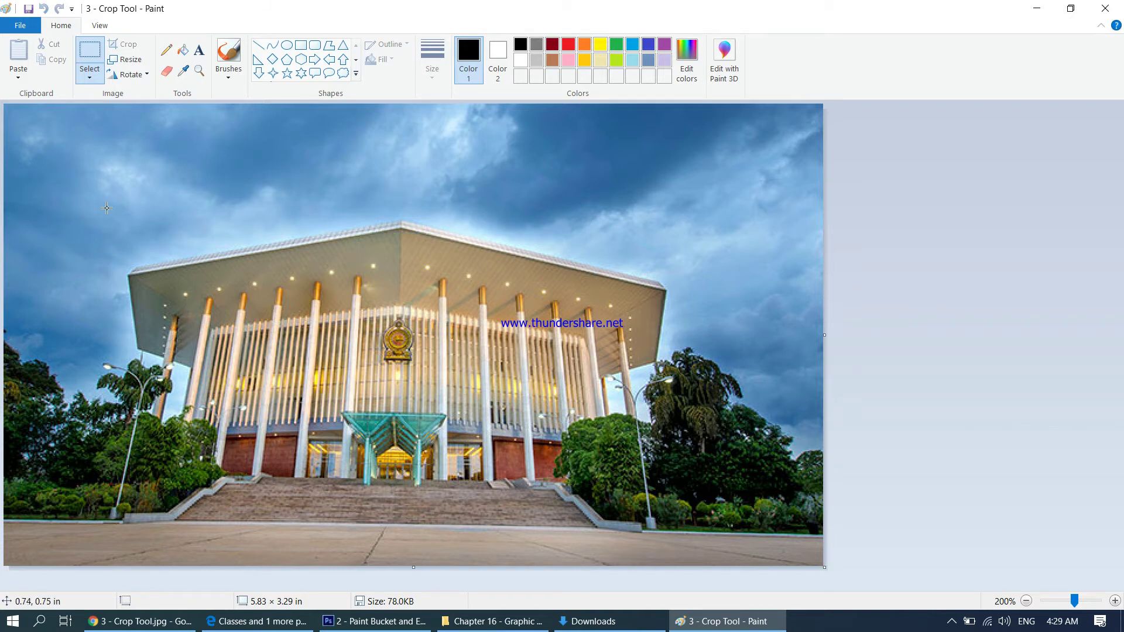
pyautogui.moveTo(110, 212); pyautogui.dragTo(668, 535)
pyautogui.moveTo(667, 535); pyautogui.dragTo(668, 535)
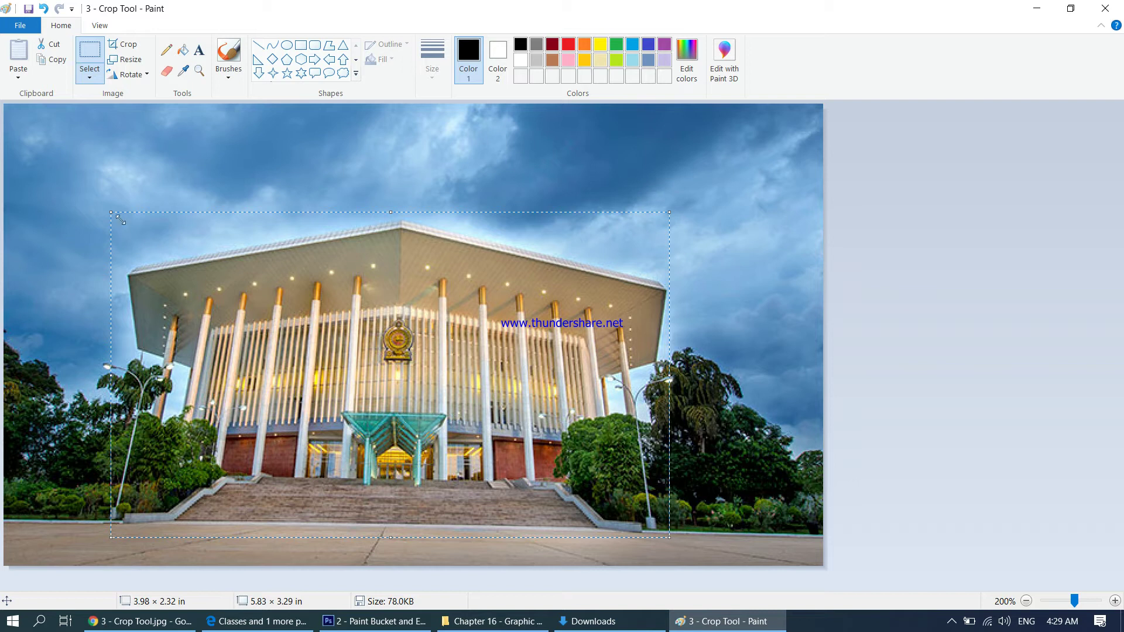
pyautogui.click(91, 69)
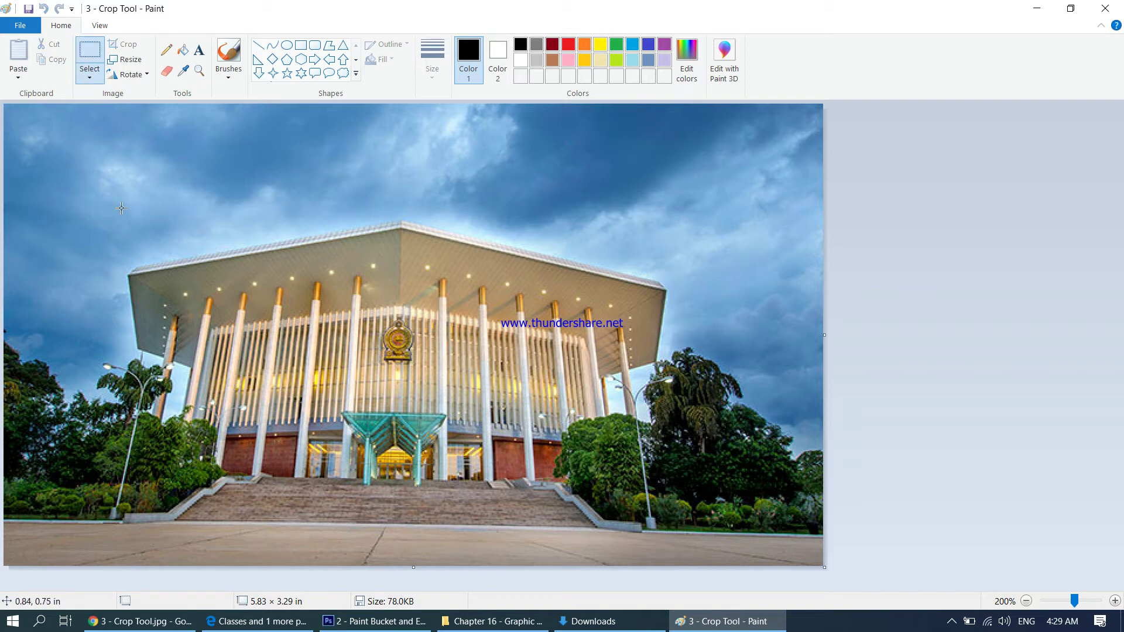
# Crop the picture to a rectangular selection of about 3.95 × 2.30 in enclosing the whole building and its front steps
pyautogui.moveTo(122, 208); pyautogui.dragTo(669, 532)
pyautogui.moveTo(674, 530); pyautogui.dragTo(675, 531)
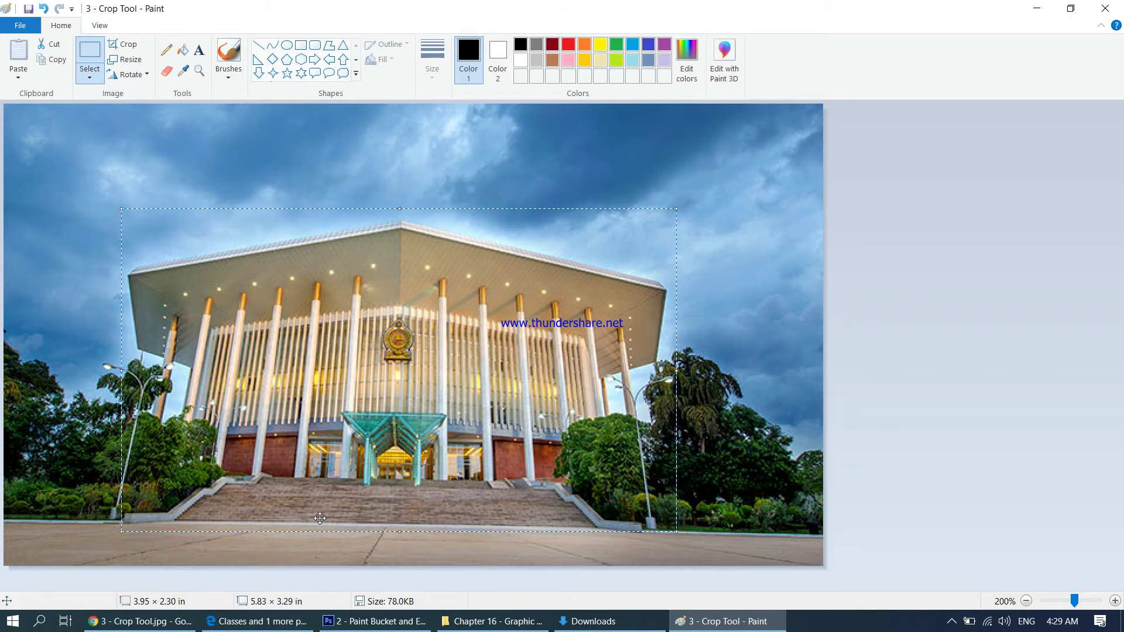
pyautogui.click(136, 52)
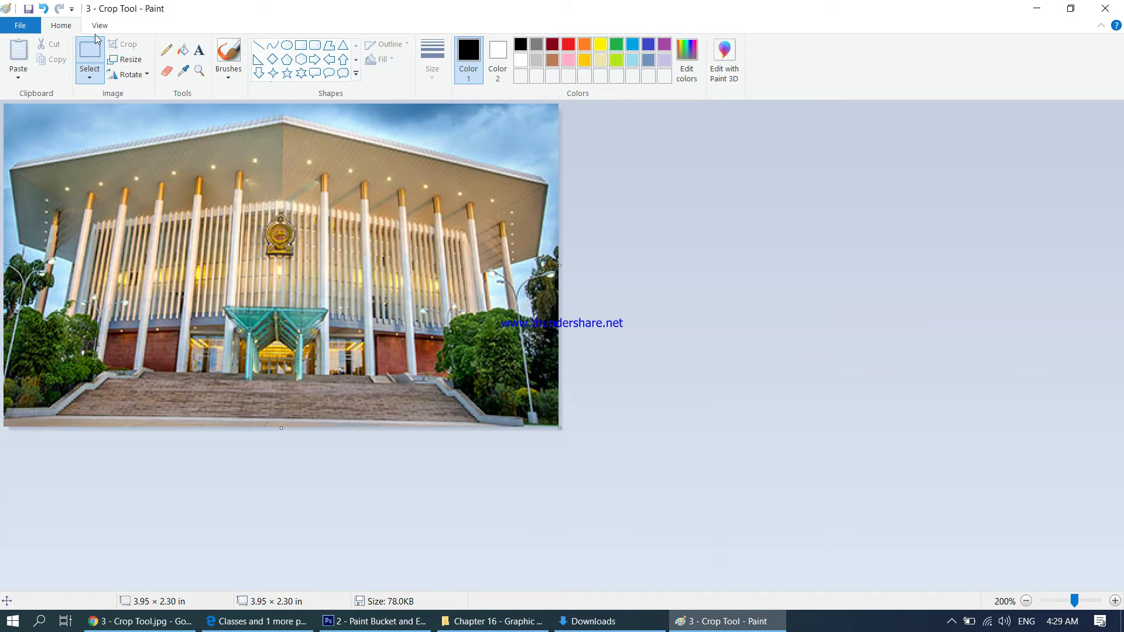
# Save the cropped picture in Downloads as a JPEG named "3 - Crop Tool - using Paint" and close Paint
pyautogui.click(20, 25)
pyautogui.click(42, 155)
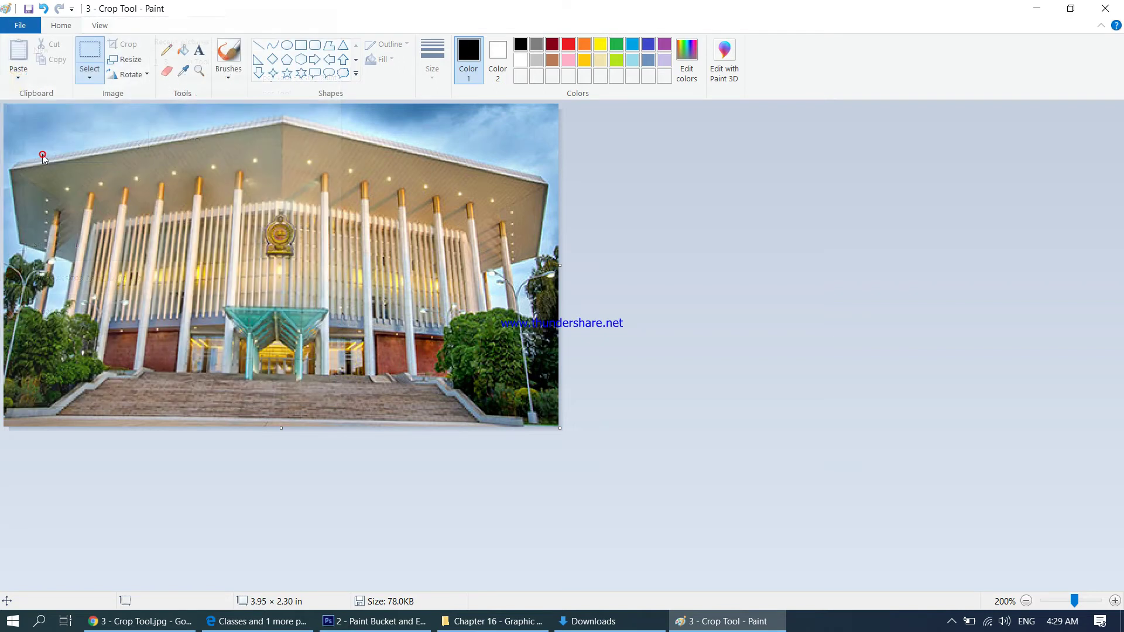
pyautogui.click(544, 383)
pyautogui.write('0')
pyautogui.write(' using Paint')
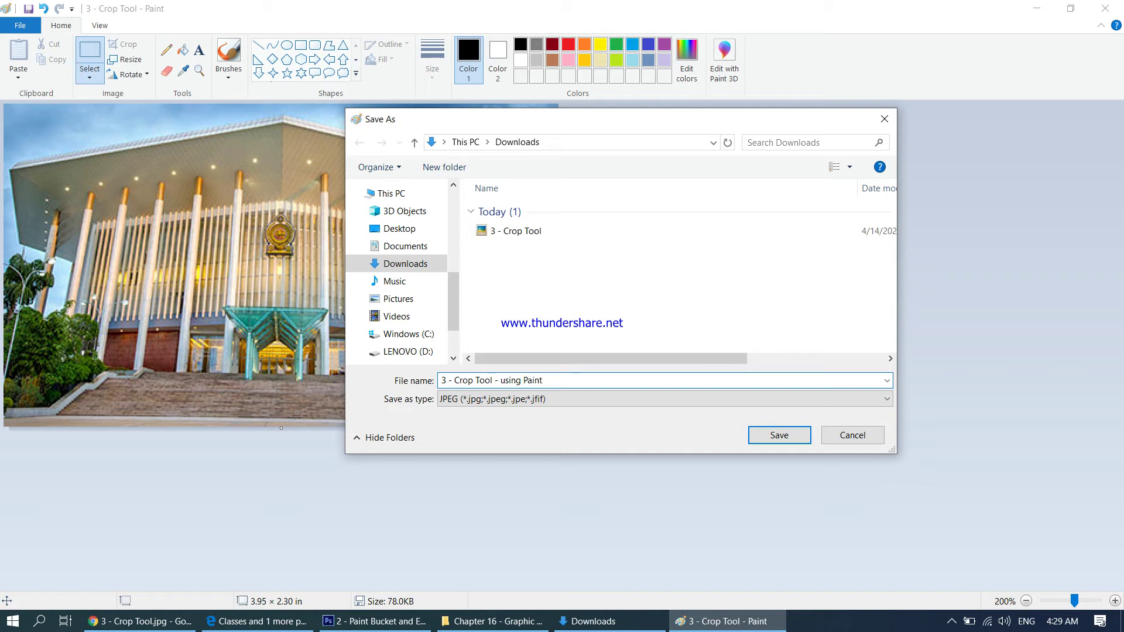
pyautogui.press('Return')
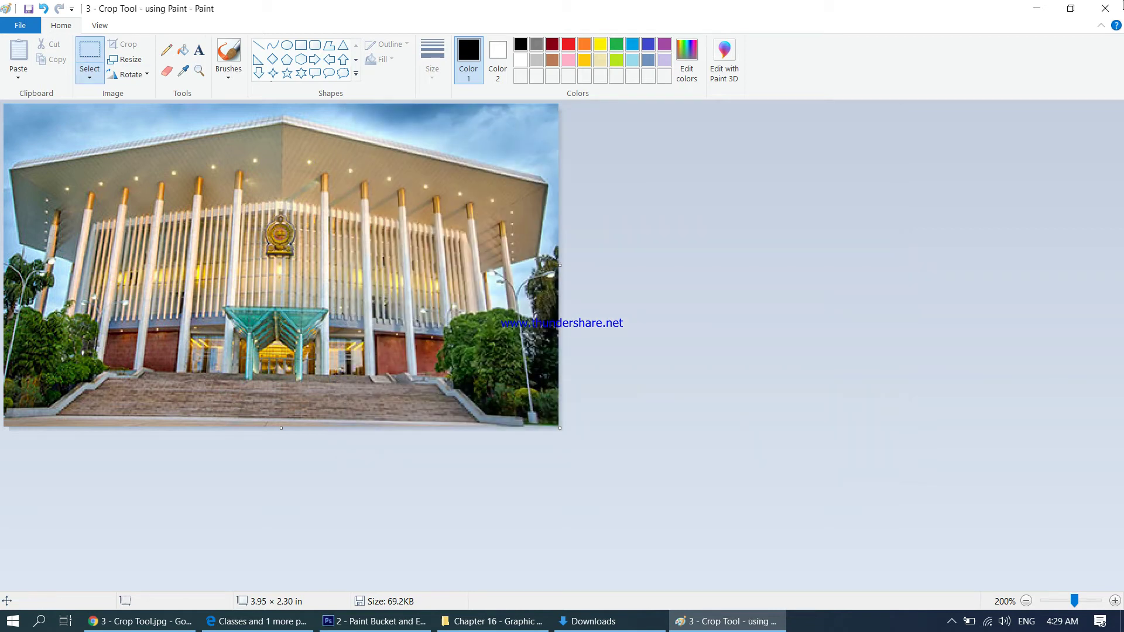
pyautogui.click(1105, 8)
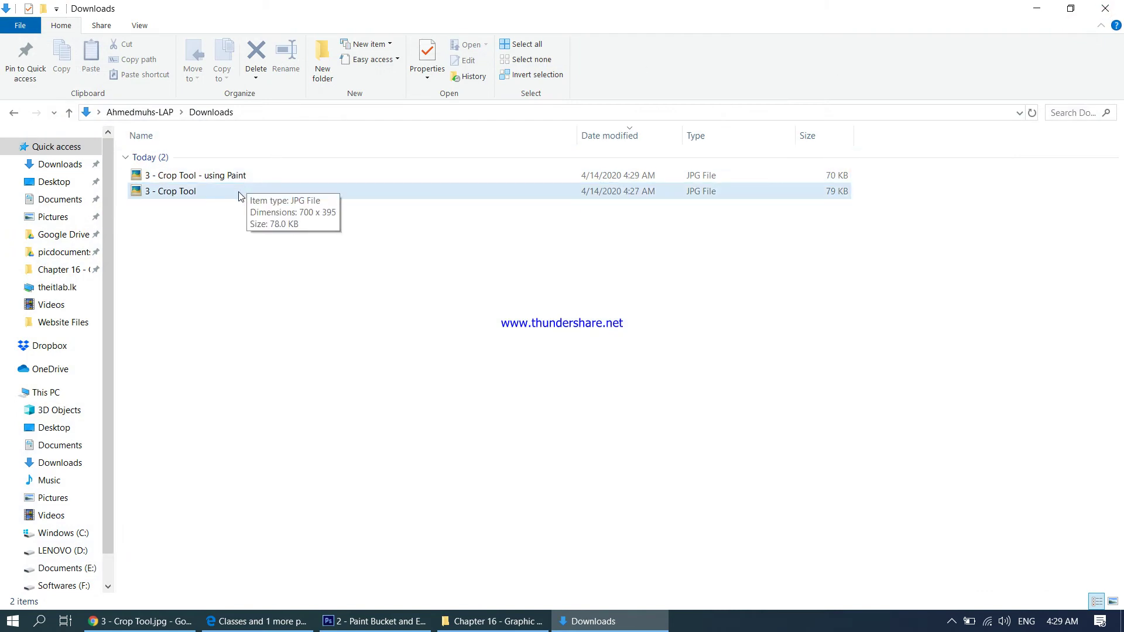
pyautogui.rightClick(219, 196)
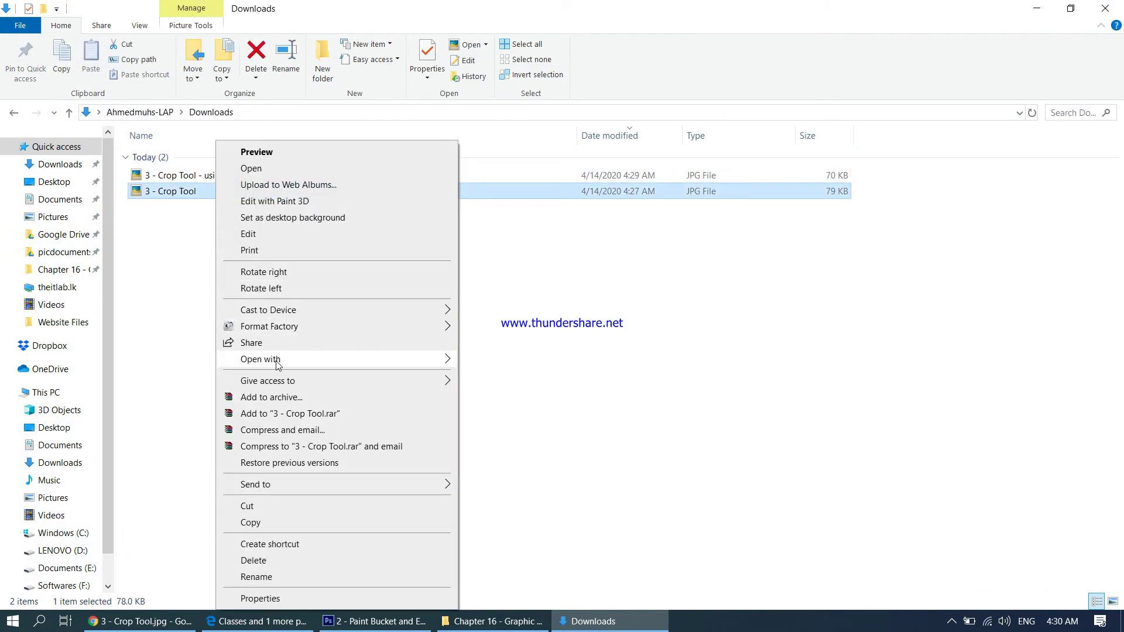
pyautogui.moveTo(279, 361)
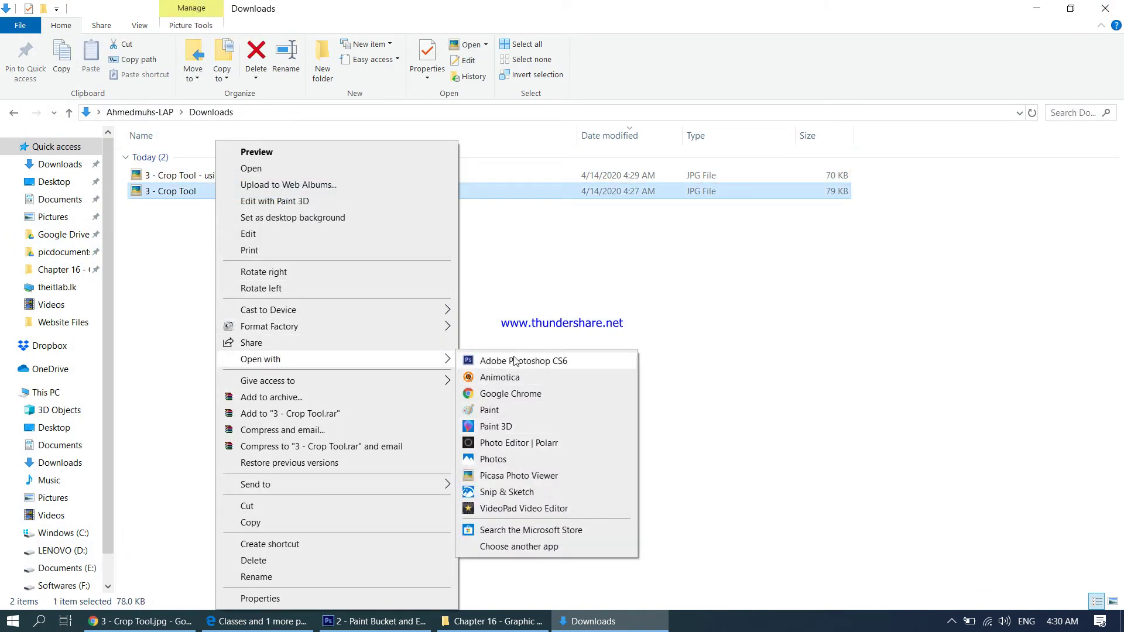
pyautogui.click(523, 291)
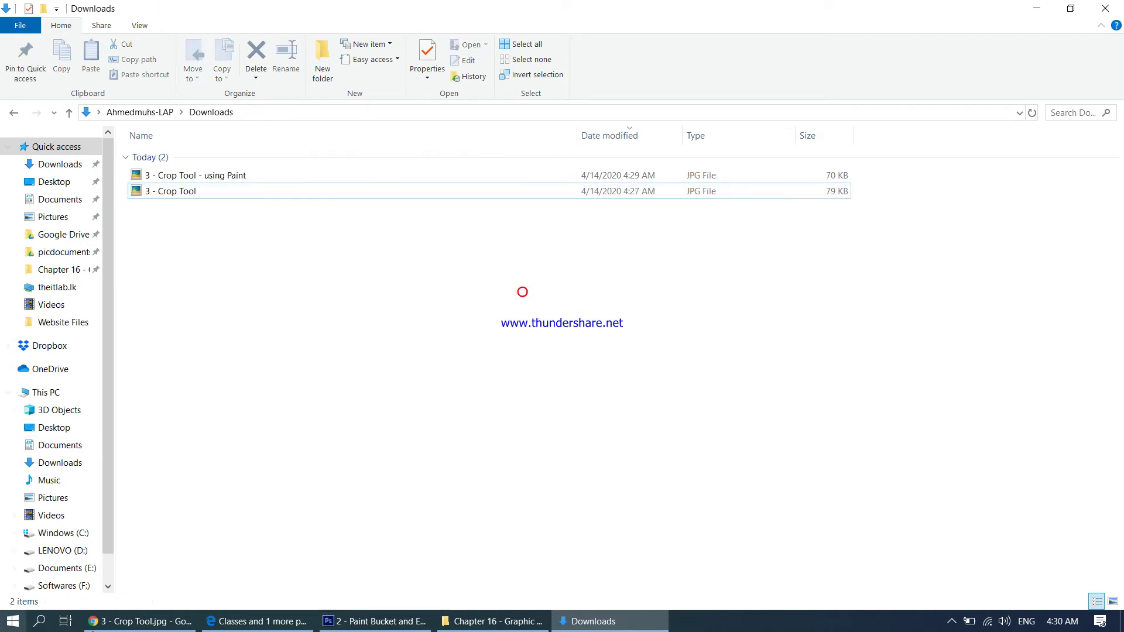
pyautogui.click(13, 621)
pyautogui.click(911, 385)
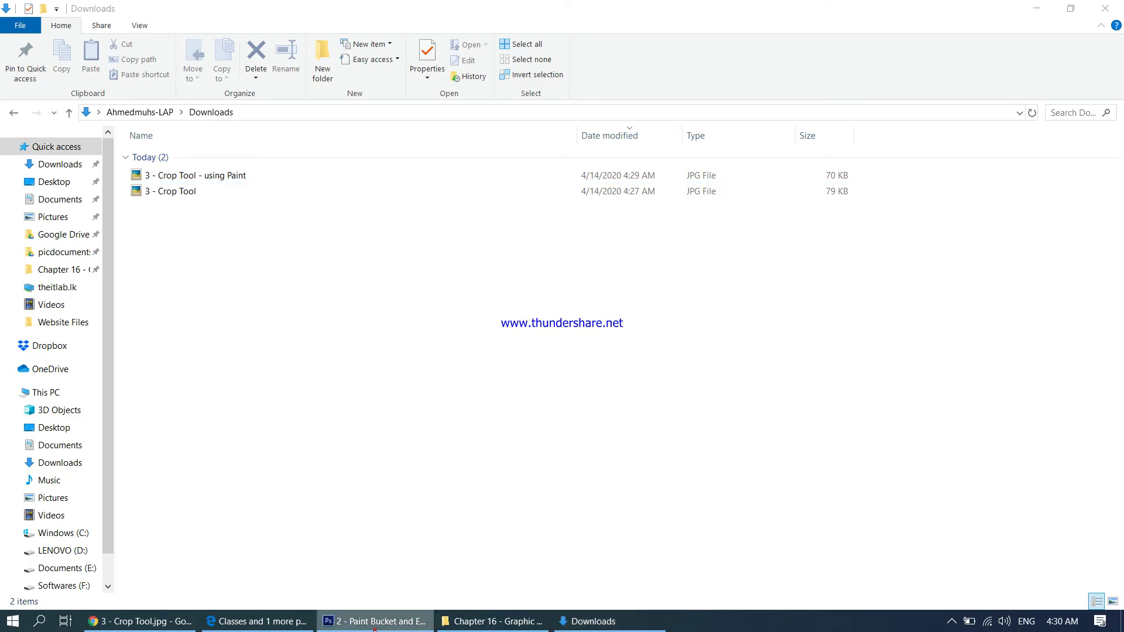
# Switch to Photoshop, close the open Paint Bucket document, and open the 3 - Crop Tool picture from Downloads
pyautogui.click(375, 621)
pyautogui.click(290, 43)
pyautogui.click(33, 8)
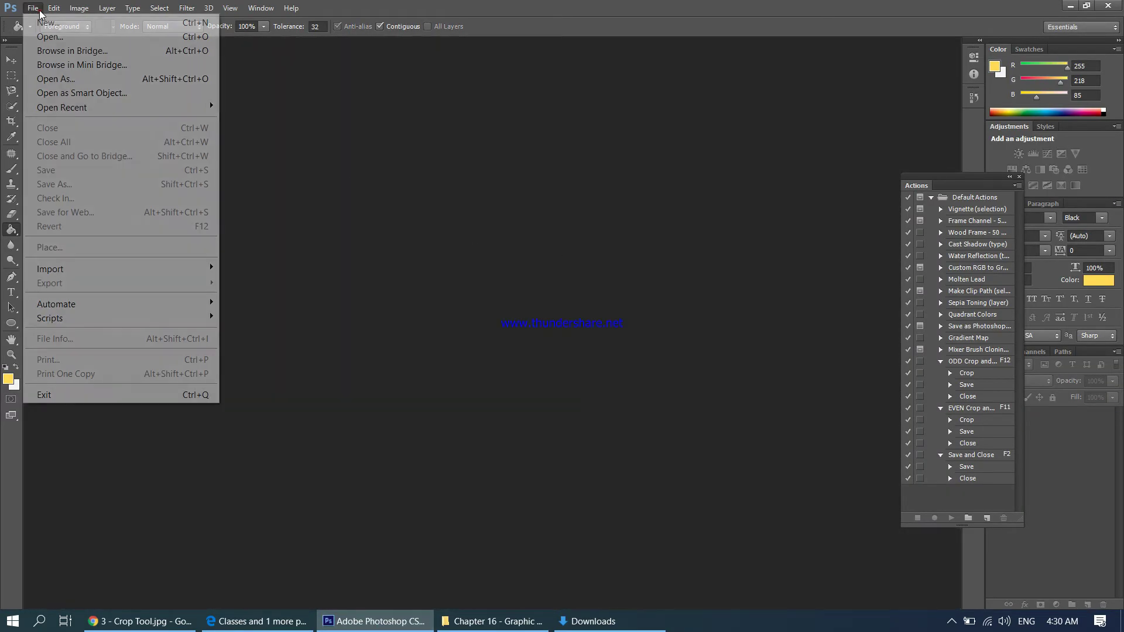
pyautogui.click(45, 35)
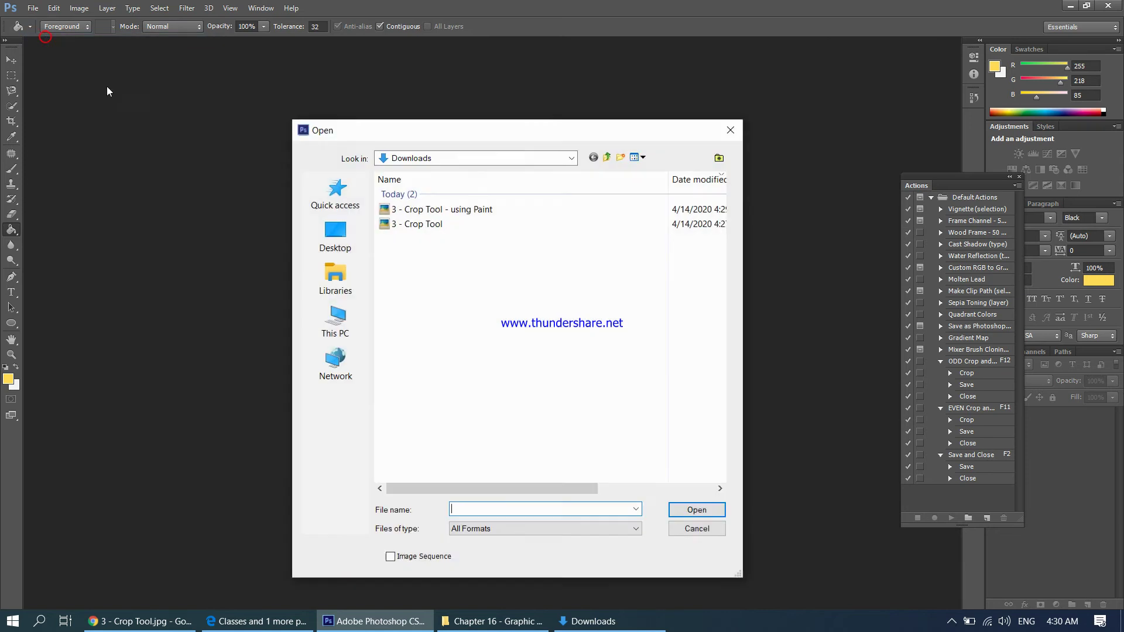
pyautogui.click(433, 224)
pyautogui.click(691, 511)
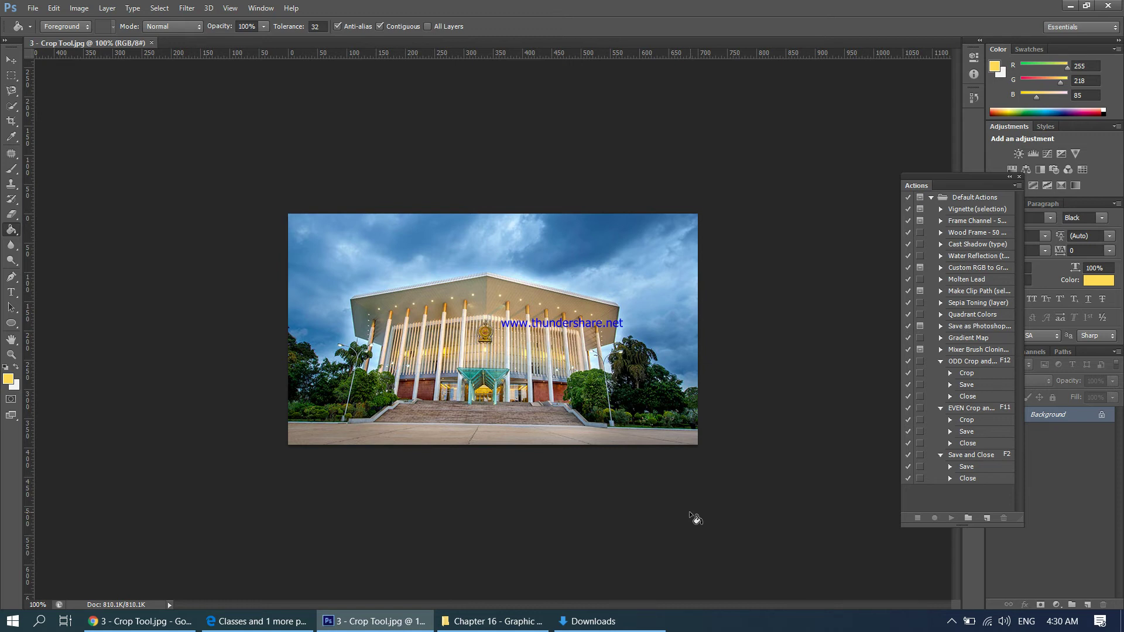
# Use the Crop Tool to crop the picture to the building and its front steps, about 465 × 265 px
pyautogui.click(13, 124)
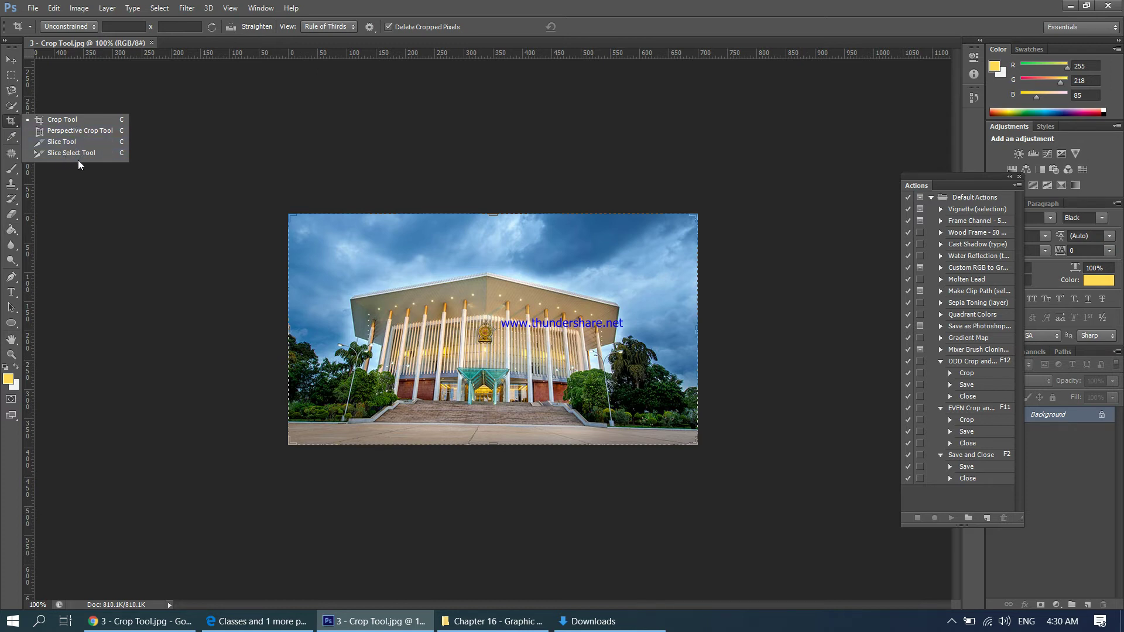
pyautogui.click(54, 142)
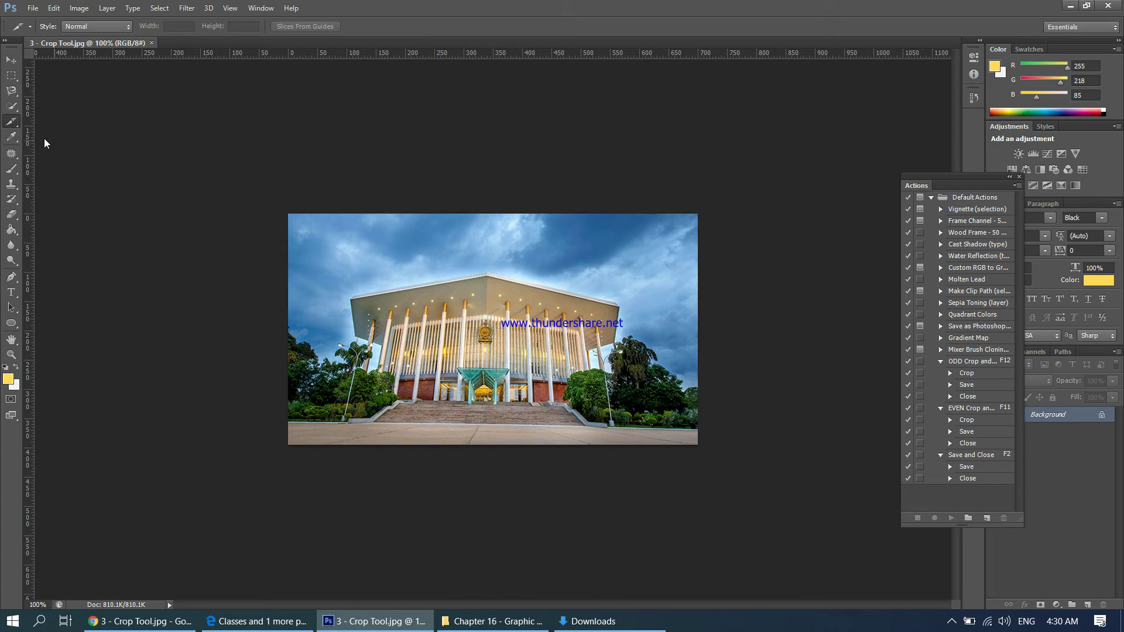
pyautogui.rightClick(13, 123)
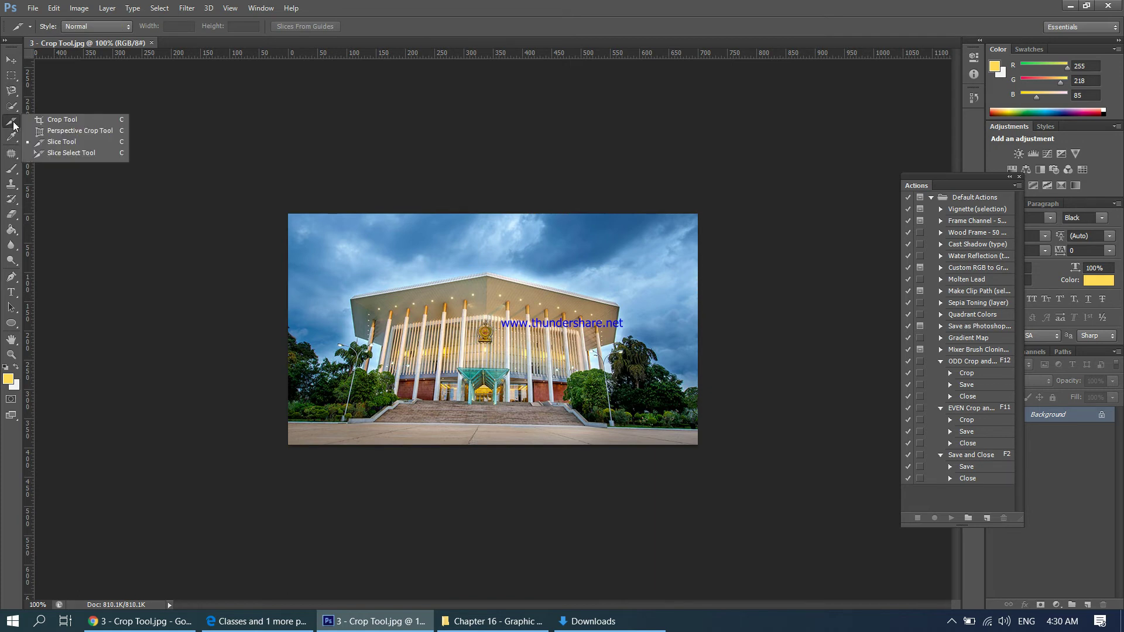
pyautogui.click(51, 121)
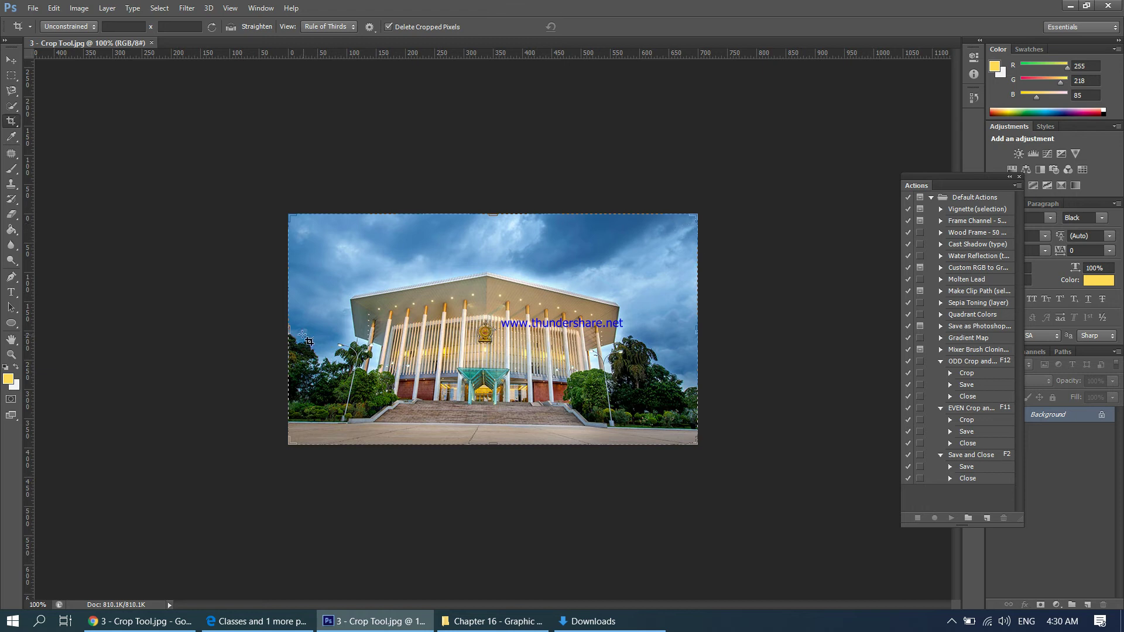
pyautogui.moveTo(290, 332); pyautogui.dragTo(320, 336)
pyautogui.moveTo(493, 221); pyautogui.dragTo(486, 245)
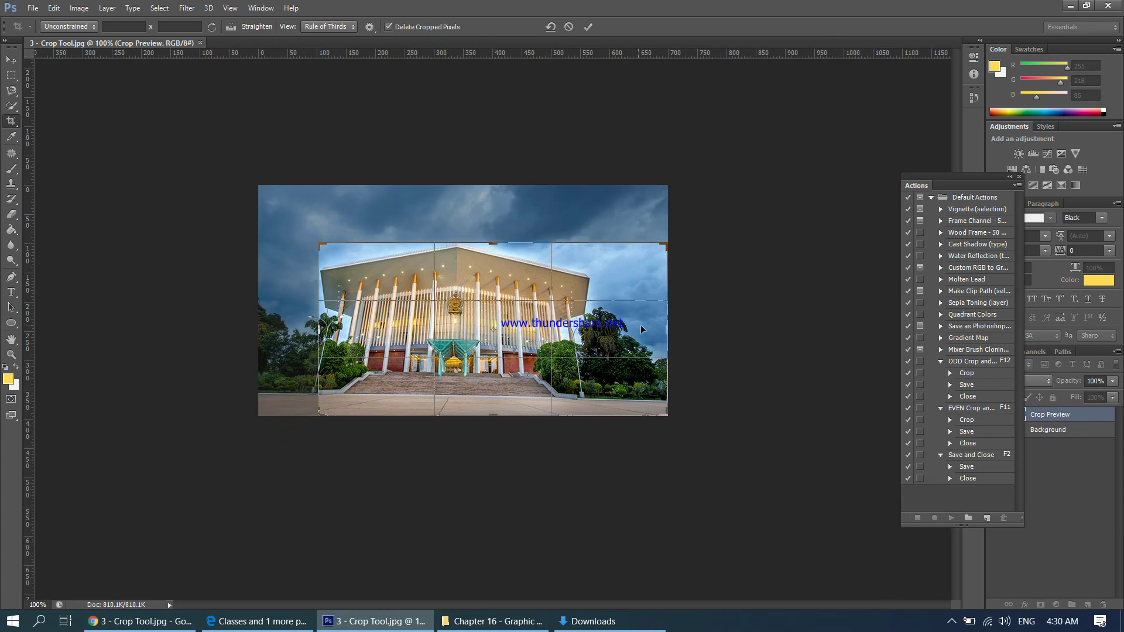
pyautogui.moveTo(665, 334); pyautogui.dragTo(628, 341)
pyautogui.moveTo(490, 418); pyautogui.dragTo(492, 410)
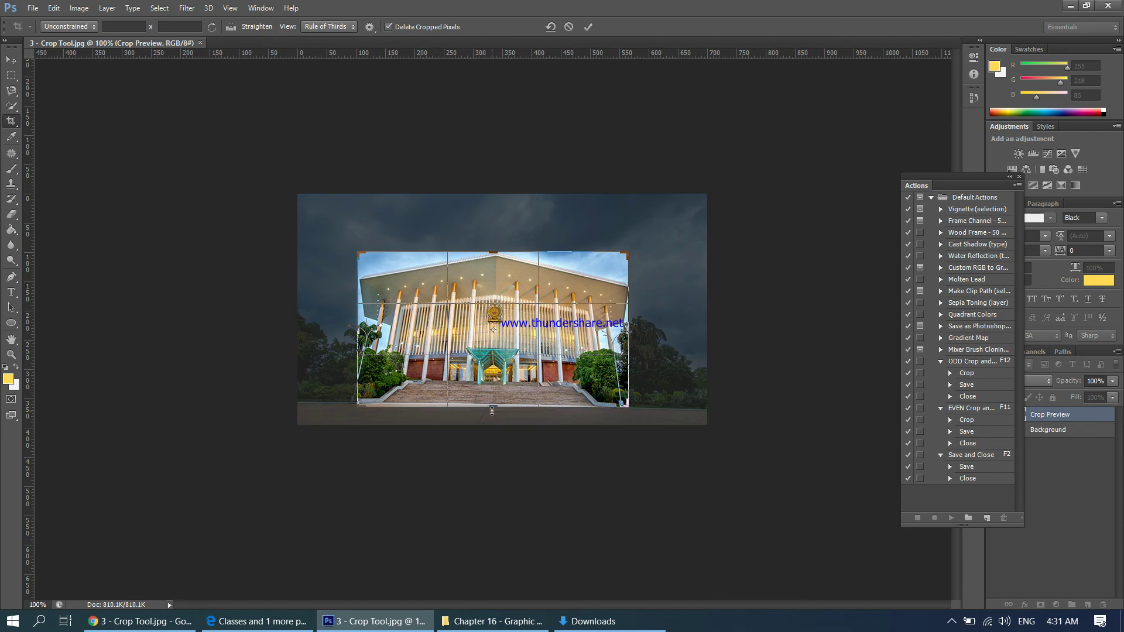
pyautogui.press('Return')
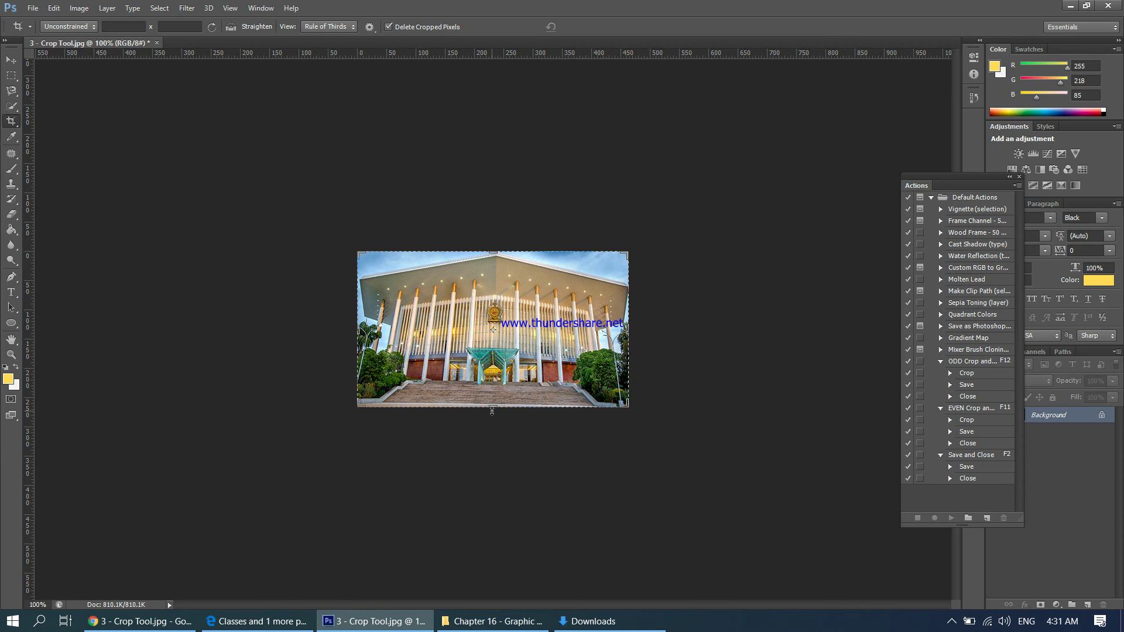
# Save the cropped picture in Downloads as a JPEG named "3 - Crop Tool - using Photoshop"
pyautogui.click(33, 8)
pyautogui.click(52, 184)
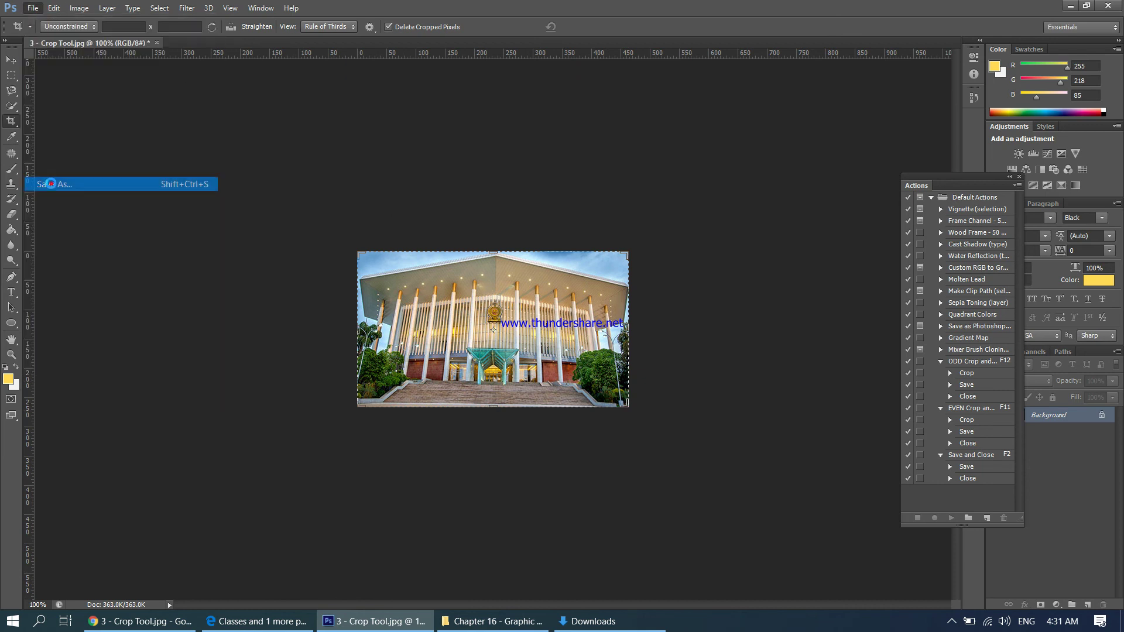
pyautogui.click(499, 385)
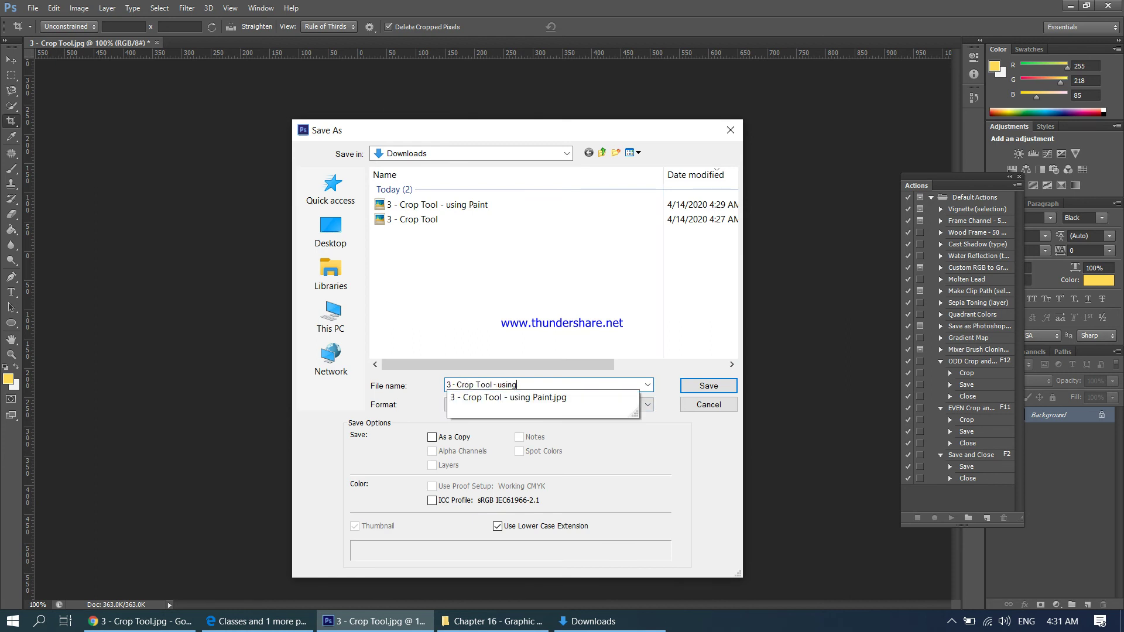
pyautogui.write('- using Photoshop')
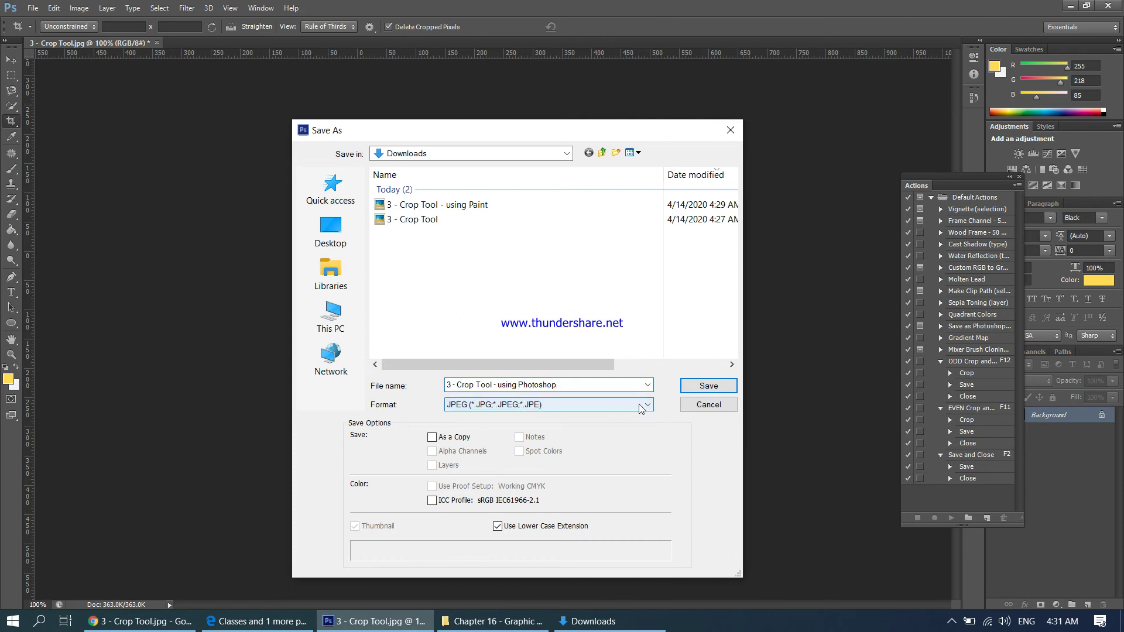
pyautogui.click(708, 385)
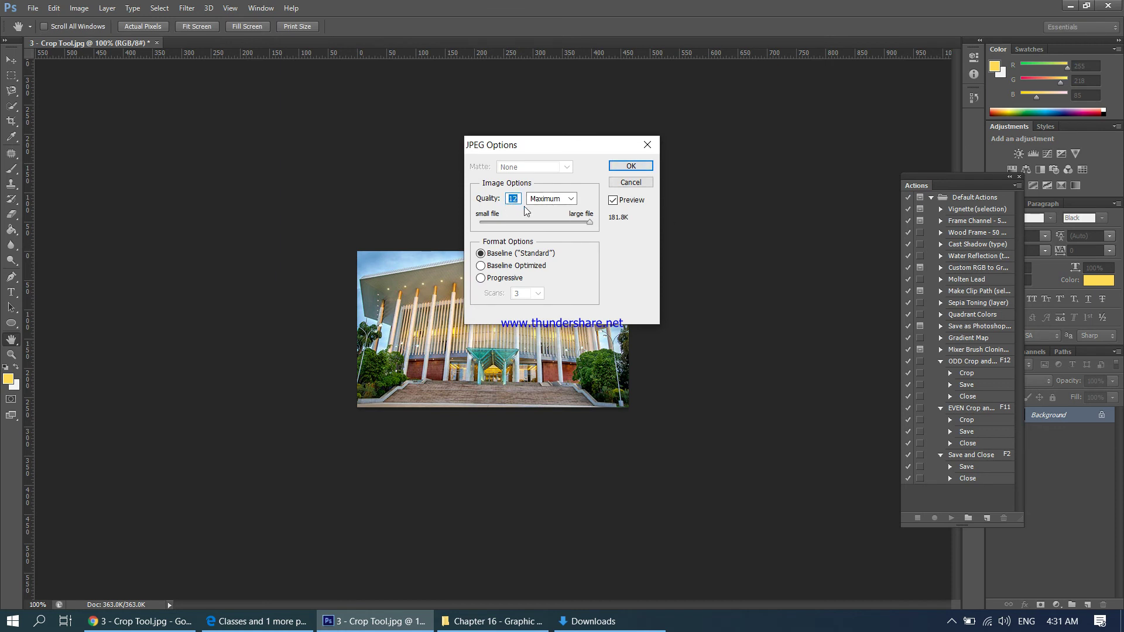
# Try the High and Low quality presets for the JPEG
pyautogui.click(559, 200)
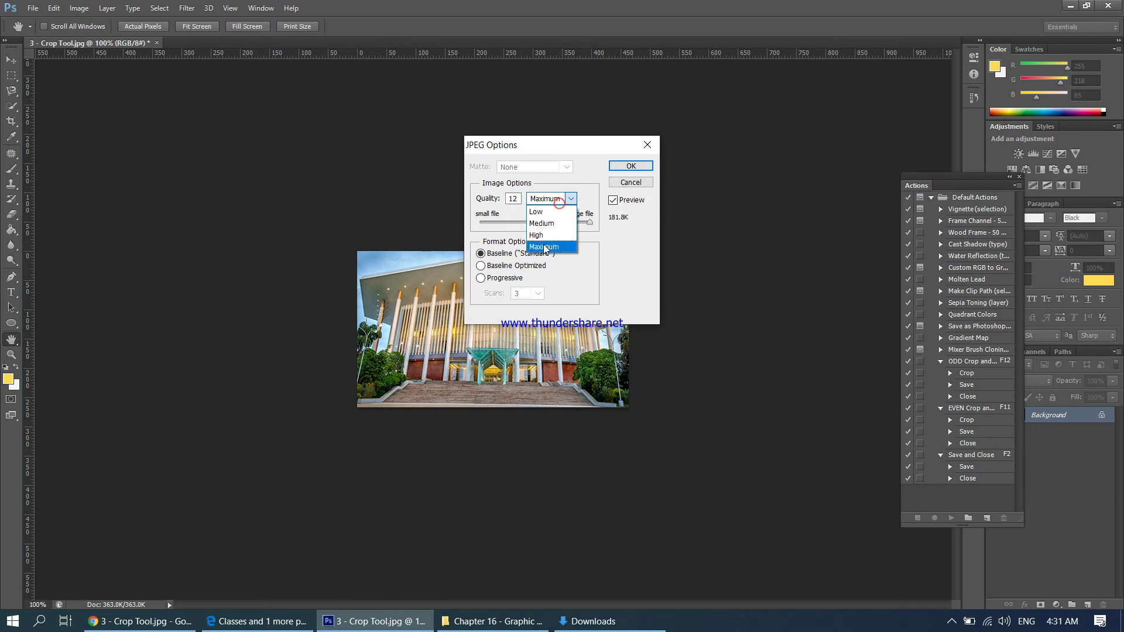
pyautogui.click(541, 234)
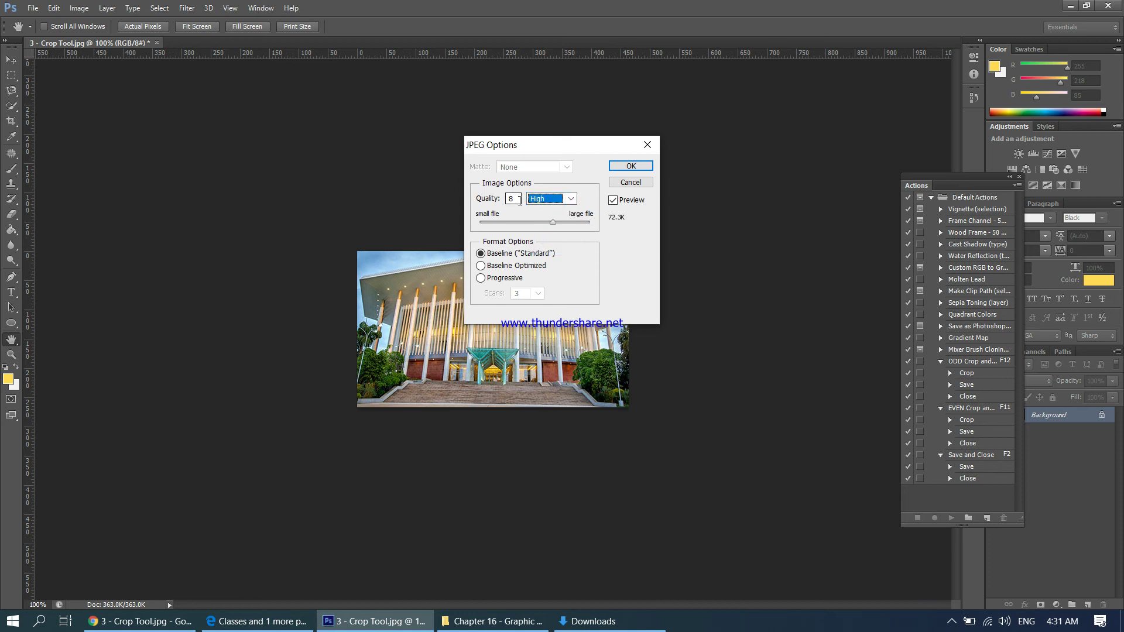
pyautogui.click(548, 199)
pyautogui.click(545, 218)
pyautogui.click(543, 202)
pyautogui.click(543, 210)
# Set the JPEG quality to Maximum (10) and accept the save options
pyautogui.click(571, 199)
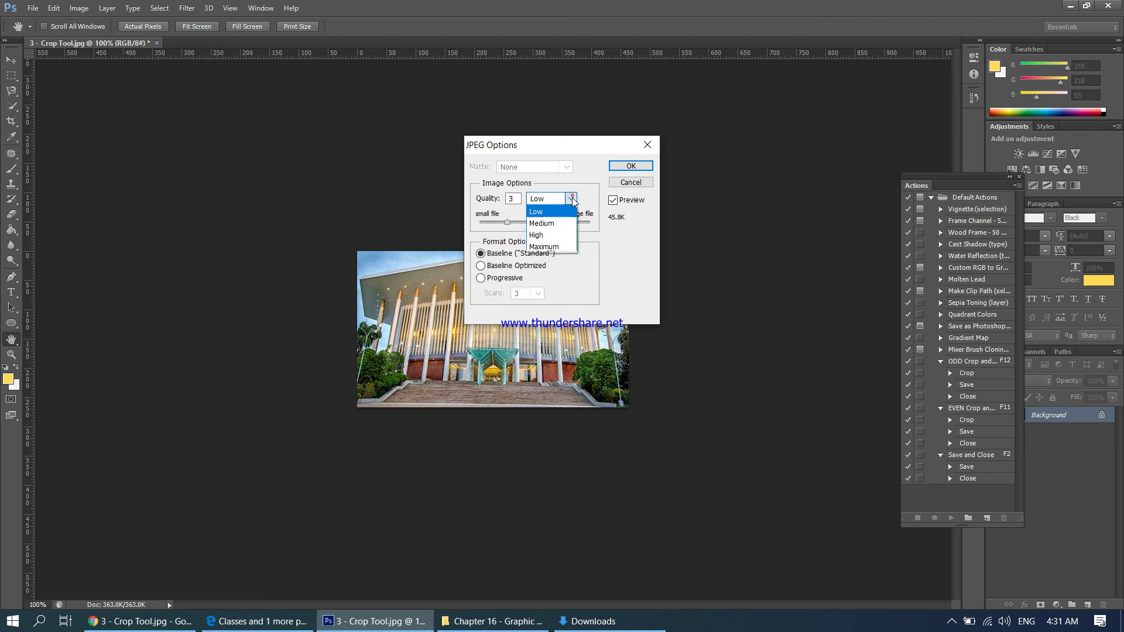
pyautogui.click(564, 244)
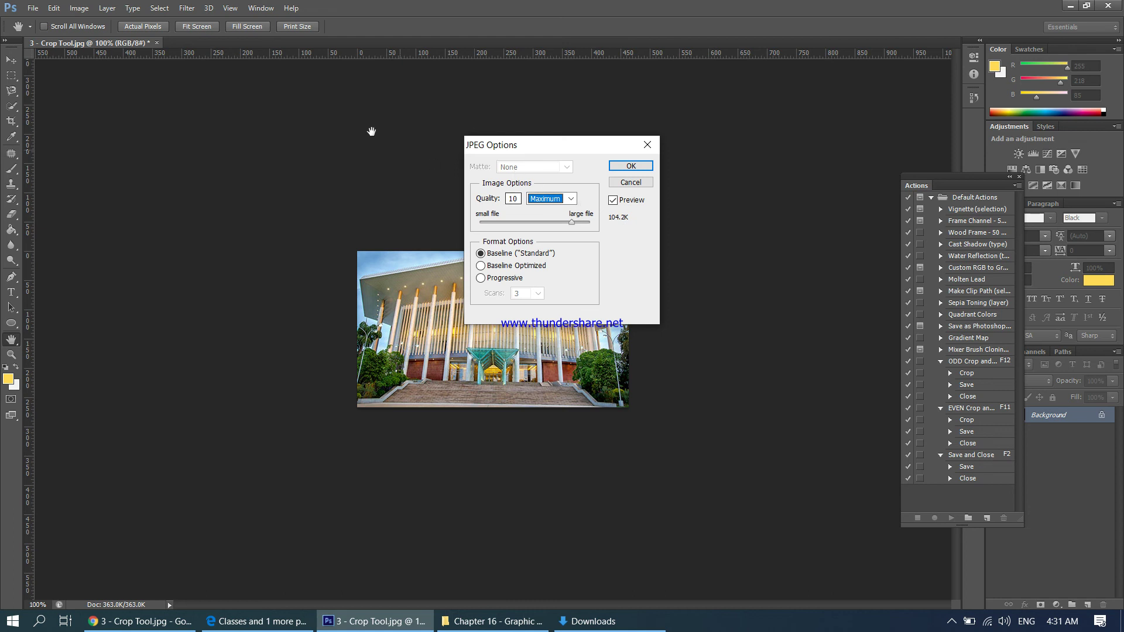
pyautogui.click(632, 168)
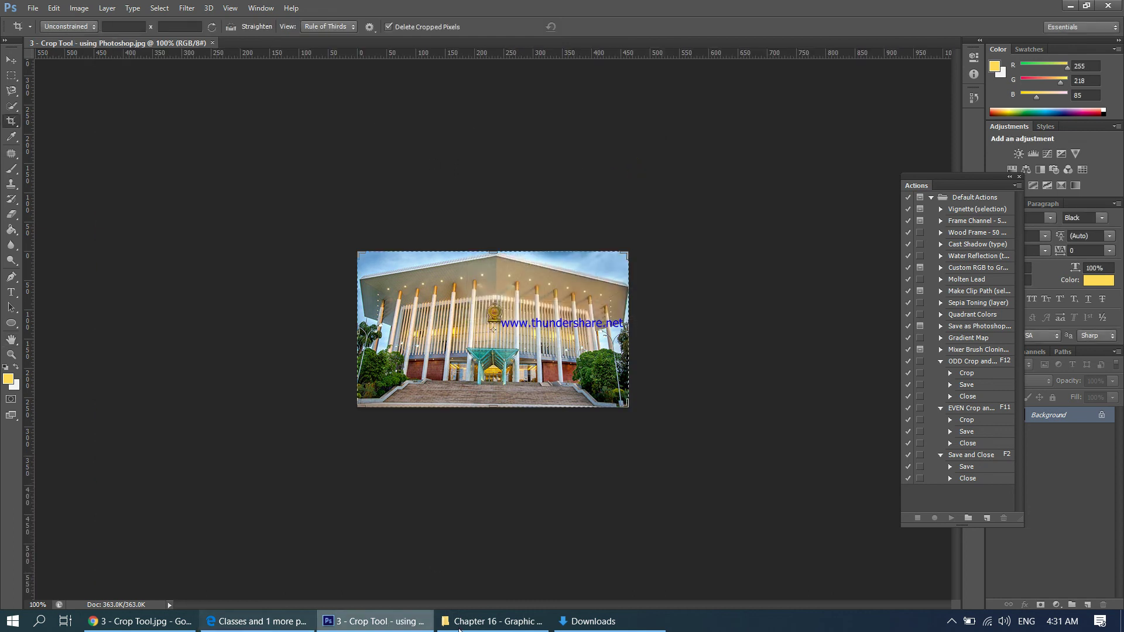
# Switch to the Downloads folder and refresh it to check the saved files
pyautogui.click(582, 622)
pyautogui.rightClick(345, 384)
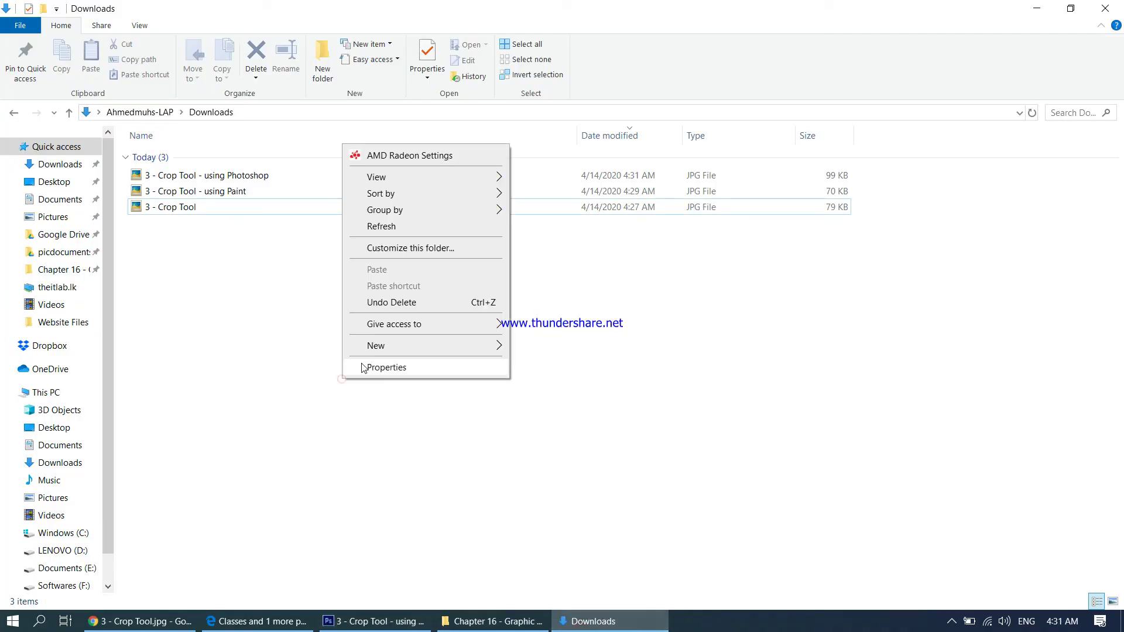
pyautogui.click(388, 228)
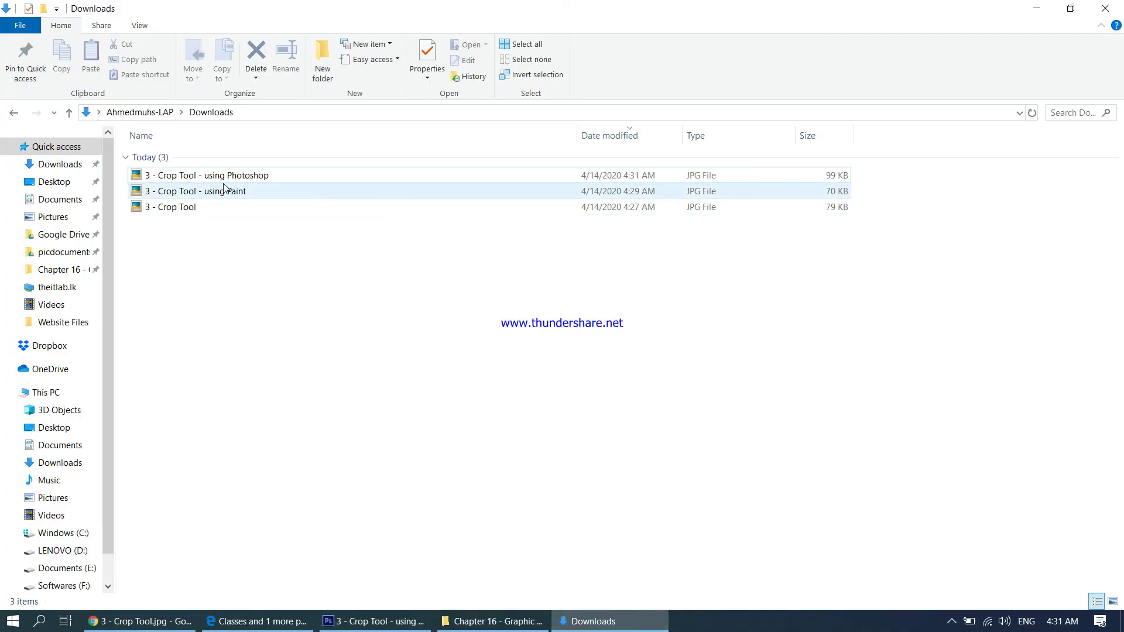
# Switch to Chrome and close the image preview on the 3. Activity - Crop Tool assignment page
pyautogui.click(165, 622)
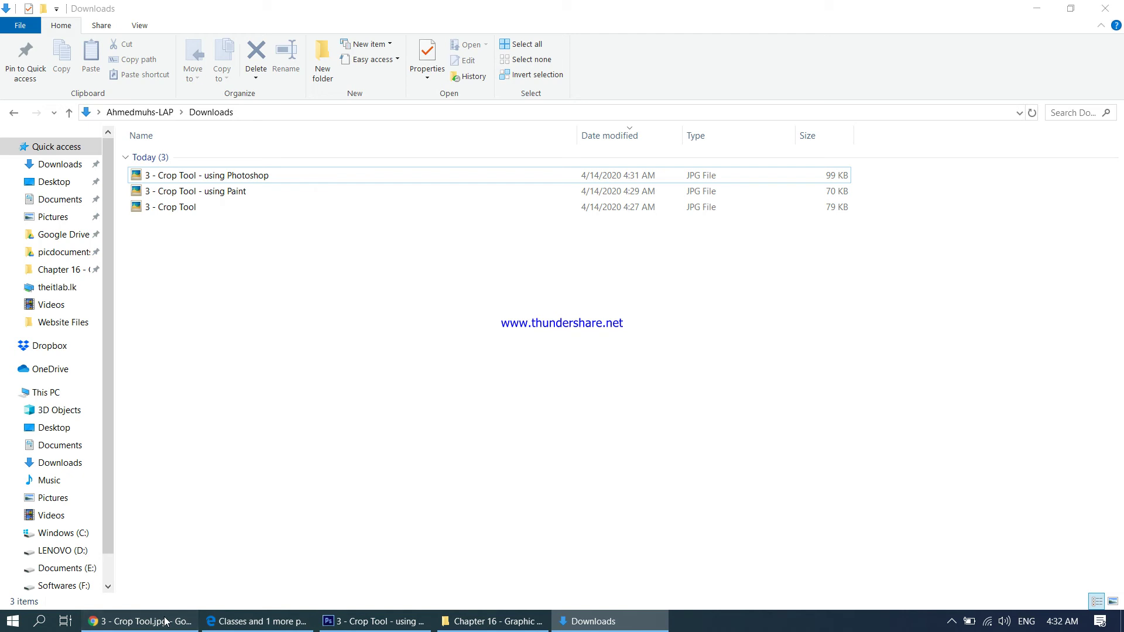
pyautogui.click(464, 16)
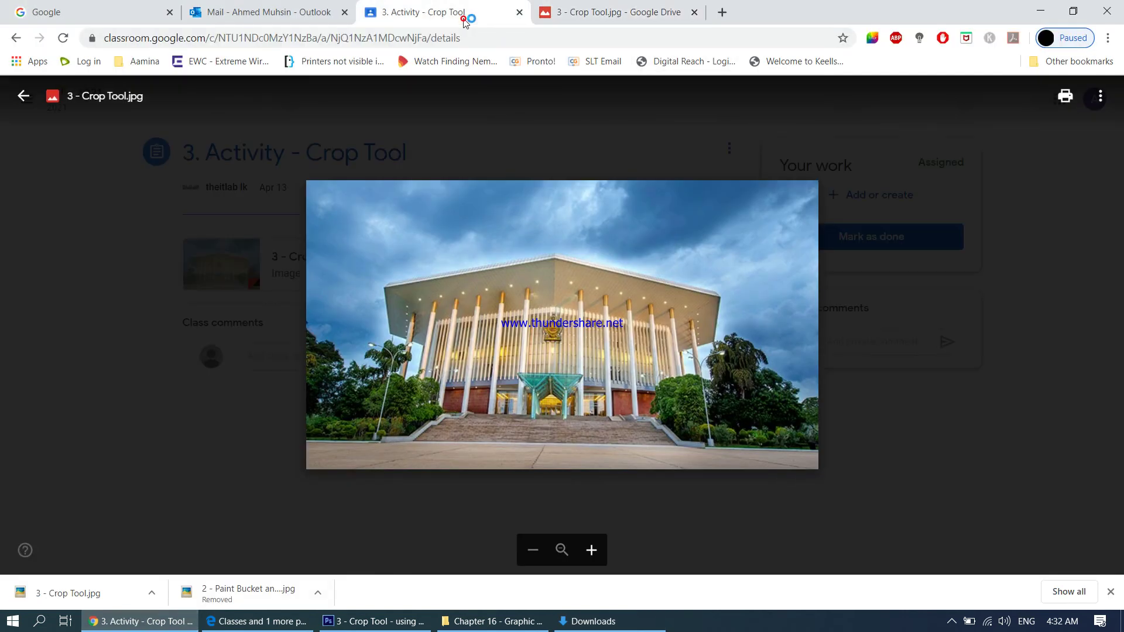
pyautogui.click(24, 96)
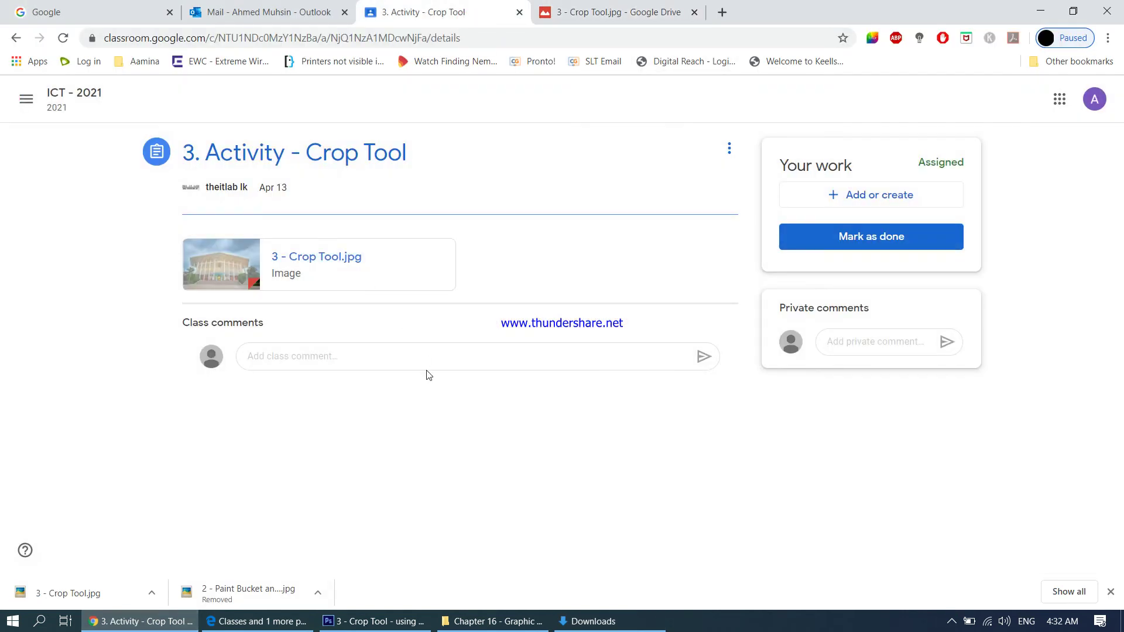
pyautogui.click(326, 356)
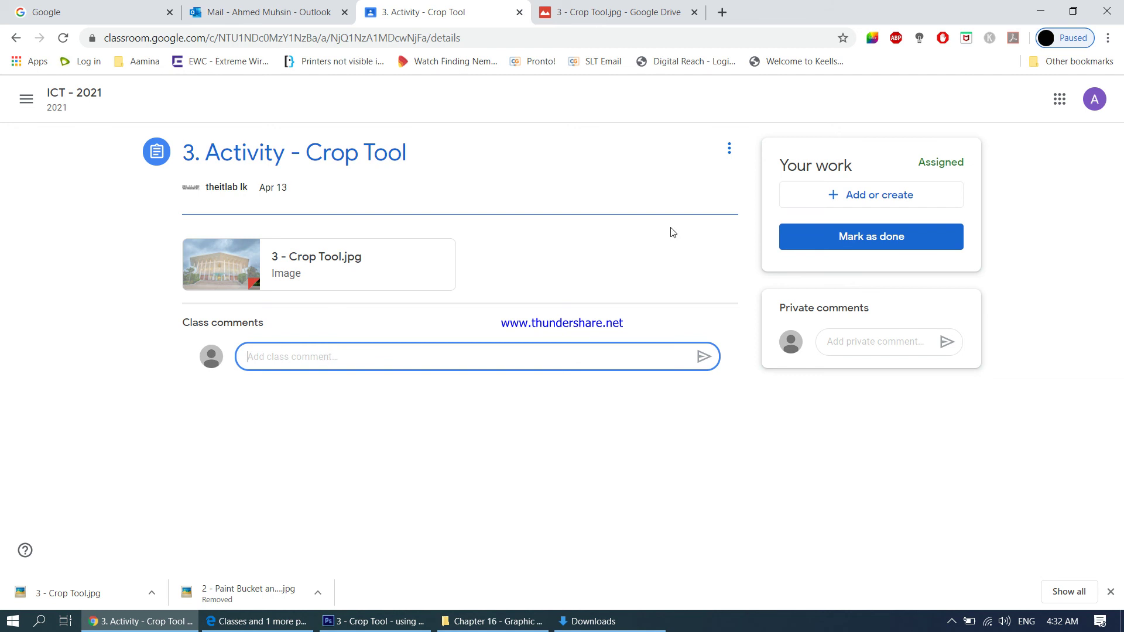
# Upload the "3 - Crop Tool - using Paint" and "3 - Crop Tool - using Photoshop" pictures from Downloads as the assignment work
pyautogui.click(810, 195)
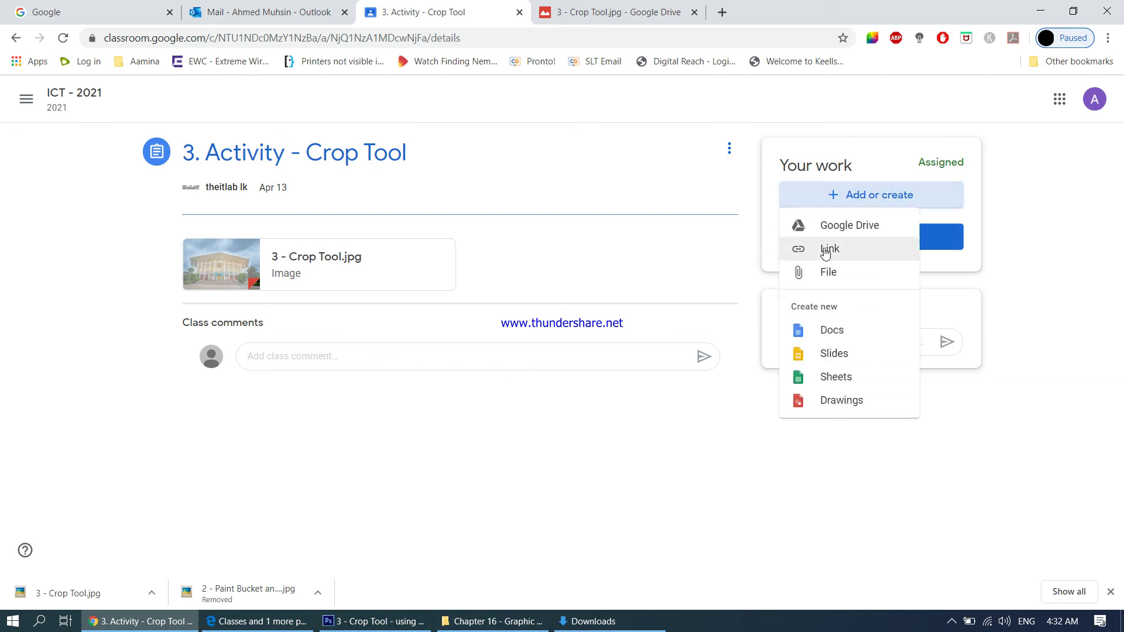
pyautogui.click(825, 267)
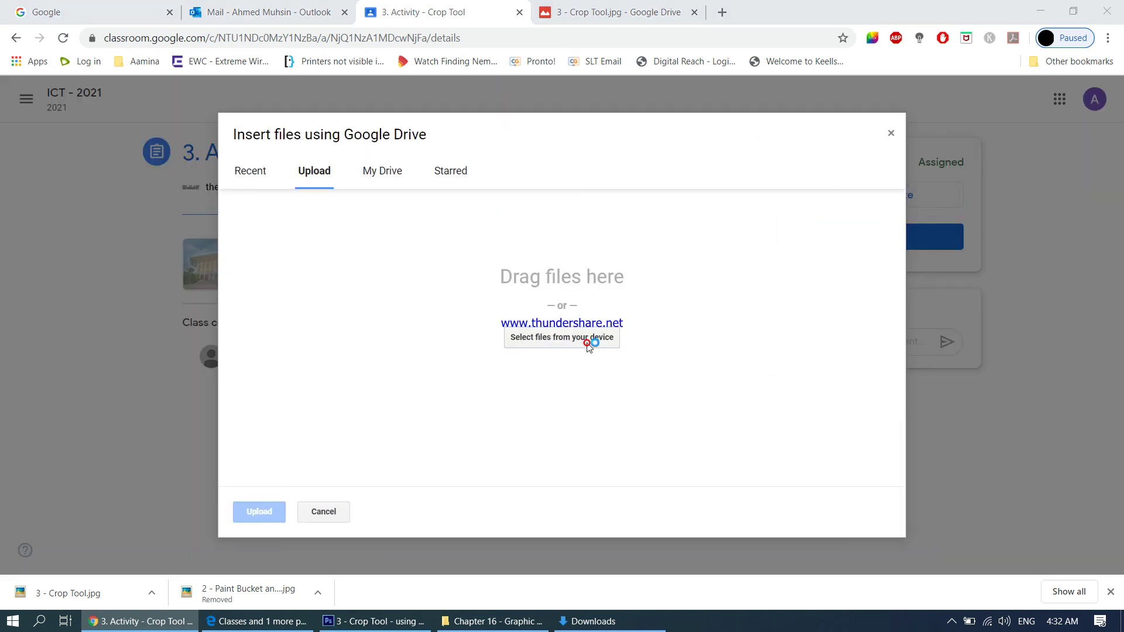
pyautogui.click(588, 347)
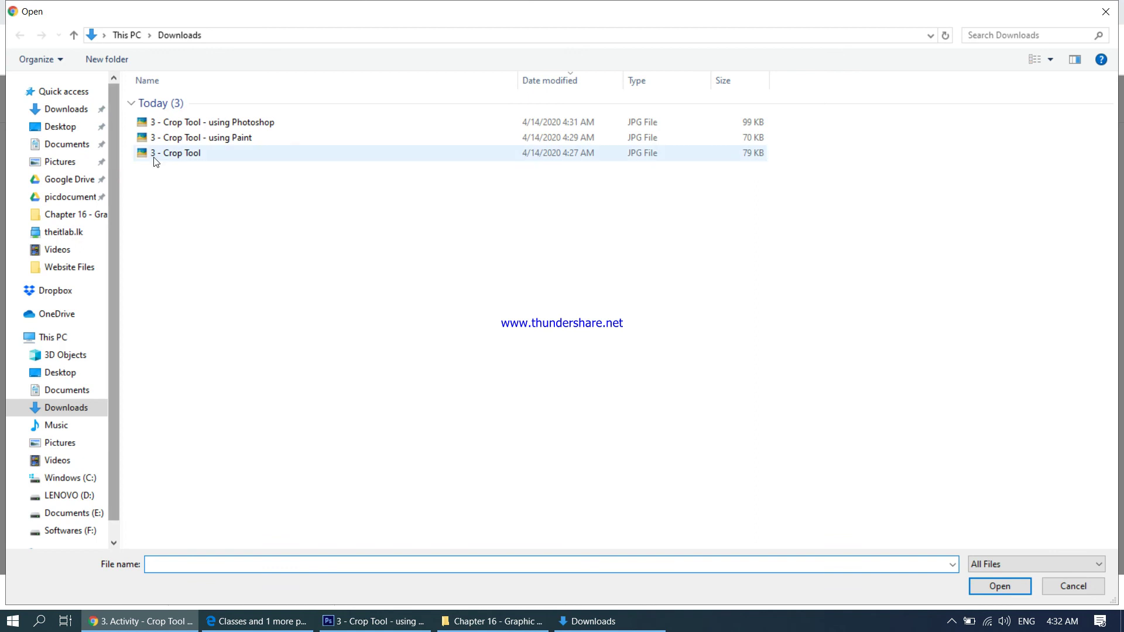
pyautogui.click(197, 126)
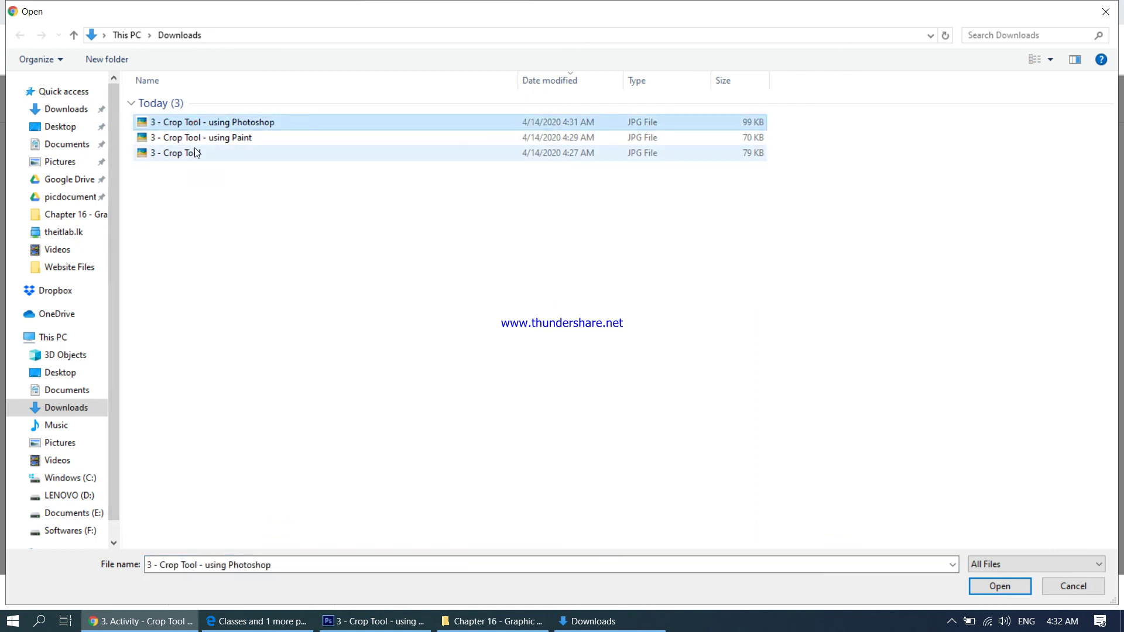
pyautogui.keyDown('ctrl'); pyautogui.click(202, 138); pyautogui.keyUp('ctrl')
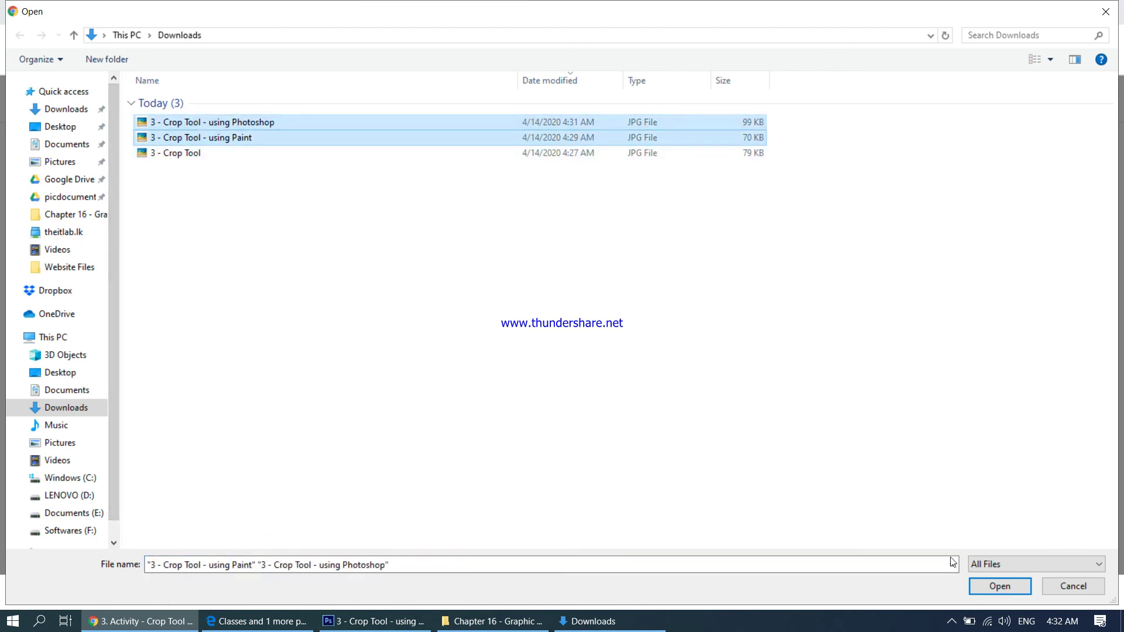
pyautogui.click(983, 585)
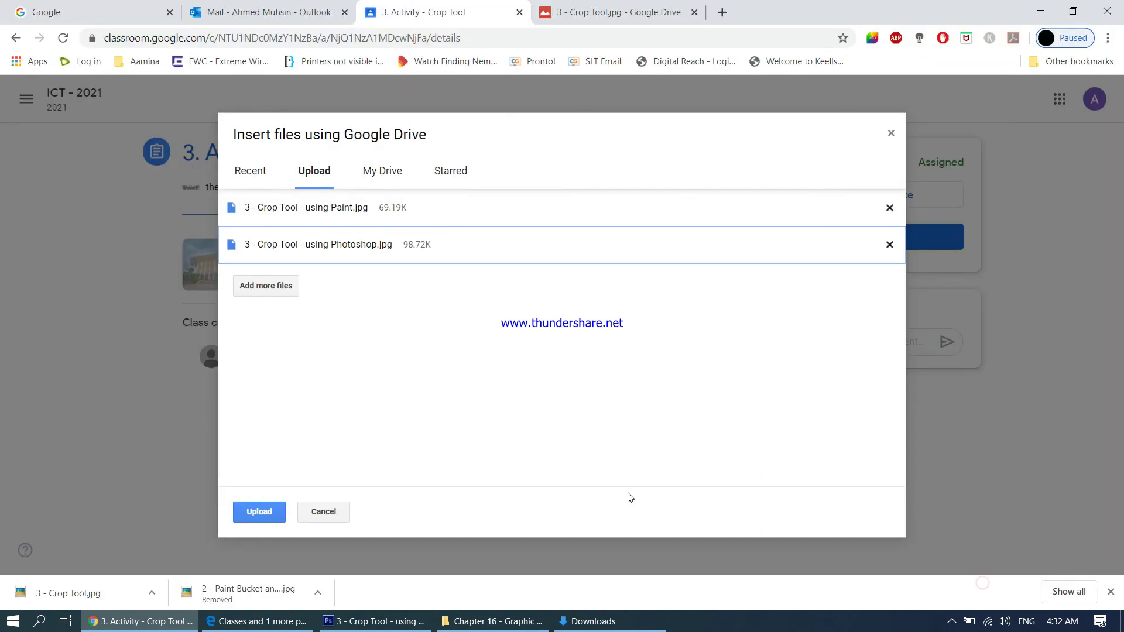
pyautogui.click(263, 512)
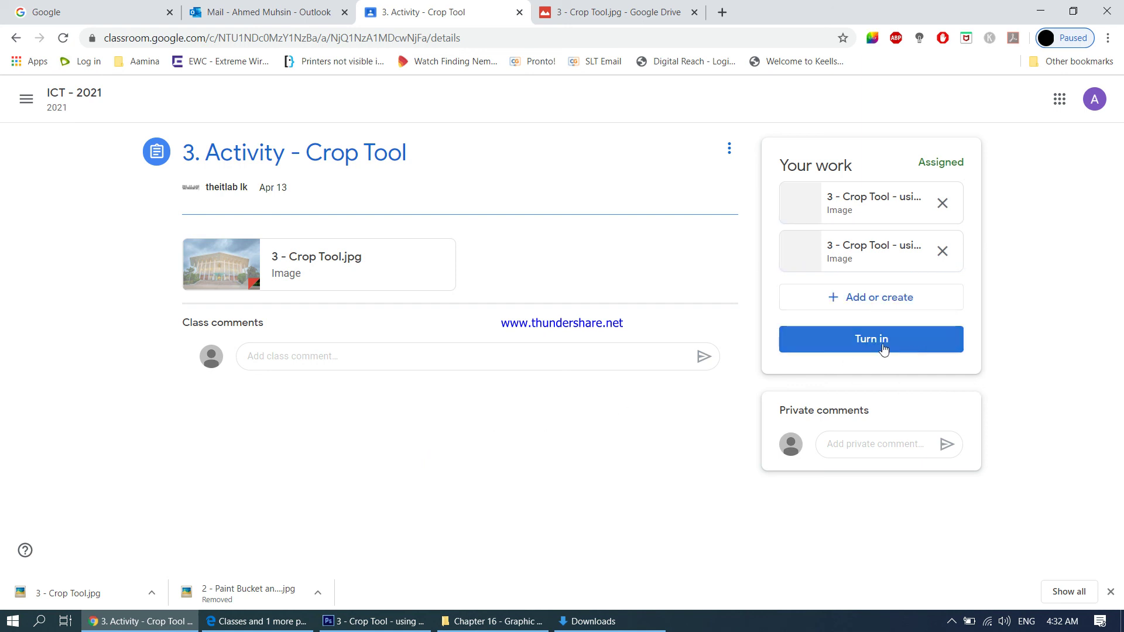
# Turn in the attached work for the Crop Tool activity
pyautogui.click(881, 346)
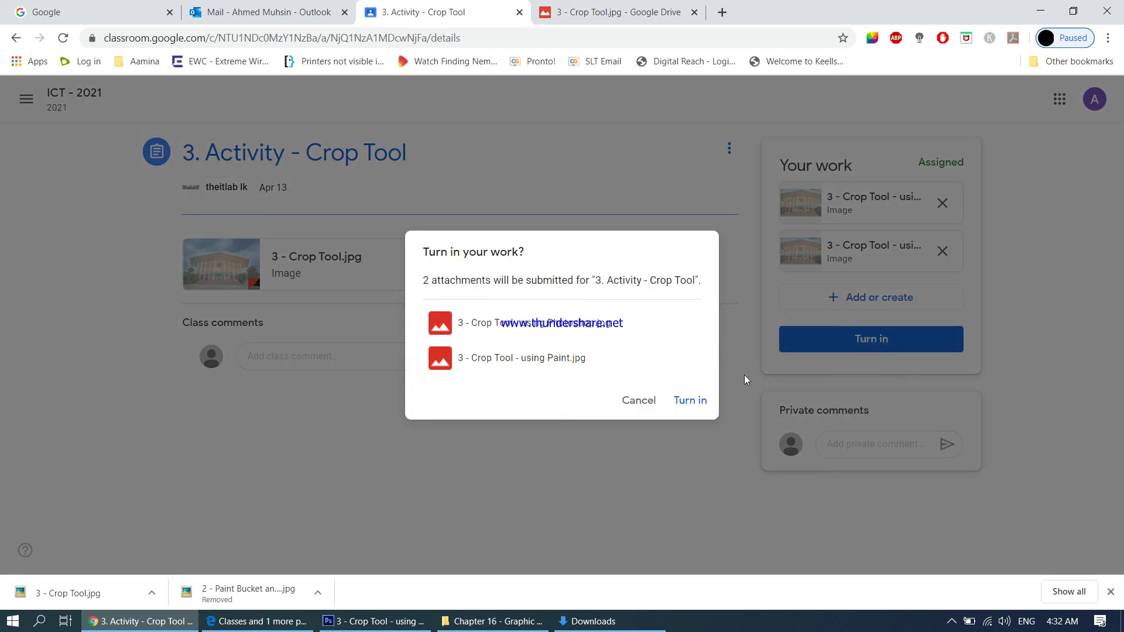